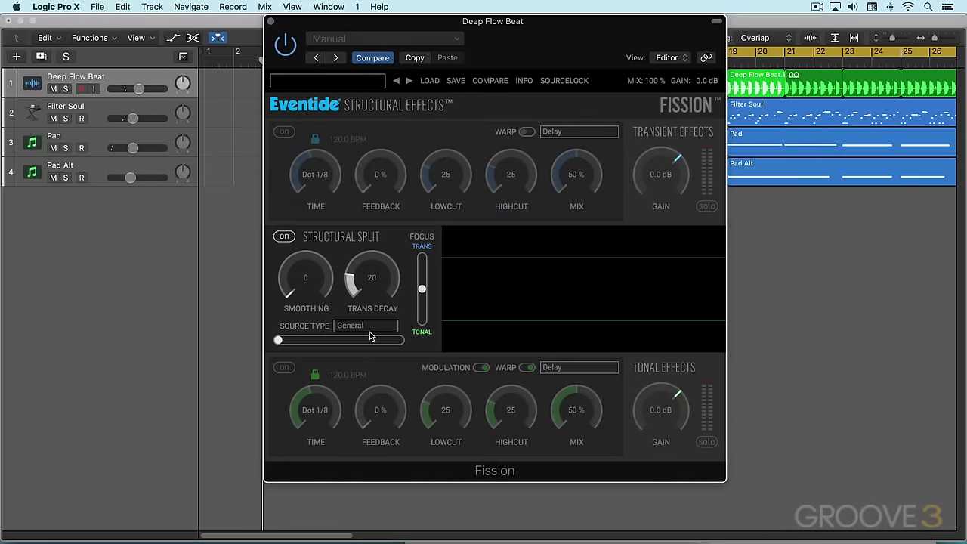
- Start playback of the Deep Flow Beat and open Fission's Structural Split Source Type list
{"action": "key", "text": "space"}
{"action": "left_click", "coordinate": [370, 326]}
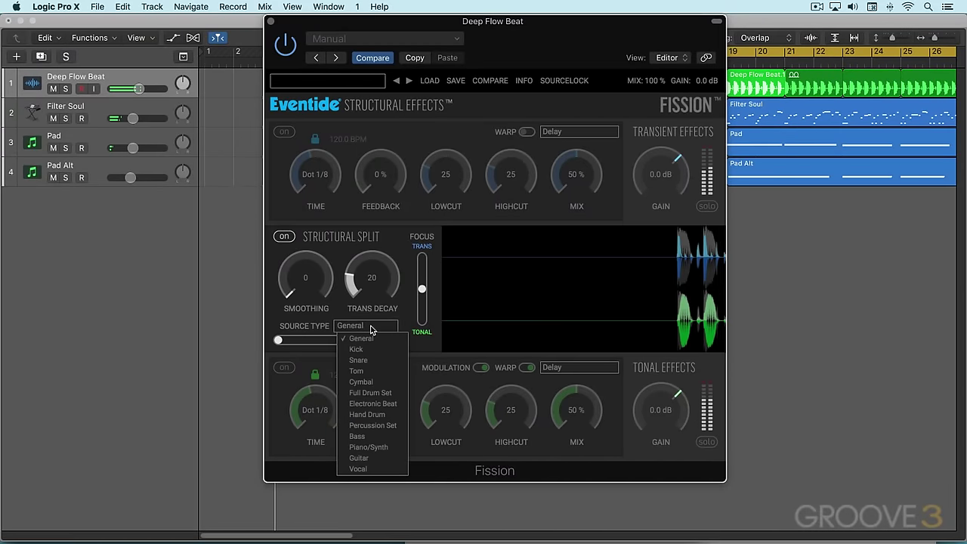
- Pick Electronic Beat as the source type, solo the Deep Flow Beat track, and enable transient effects
{"action": "left_click", "coordinate": [383, 403]}
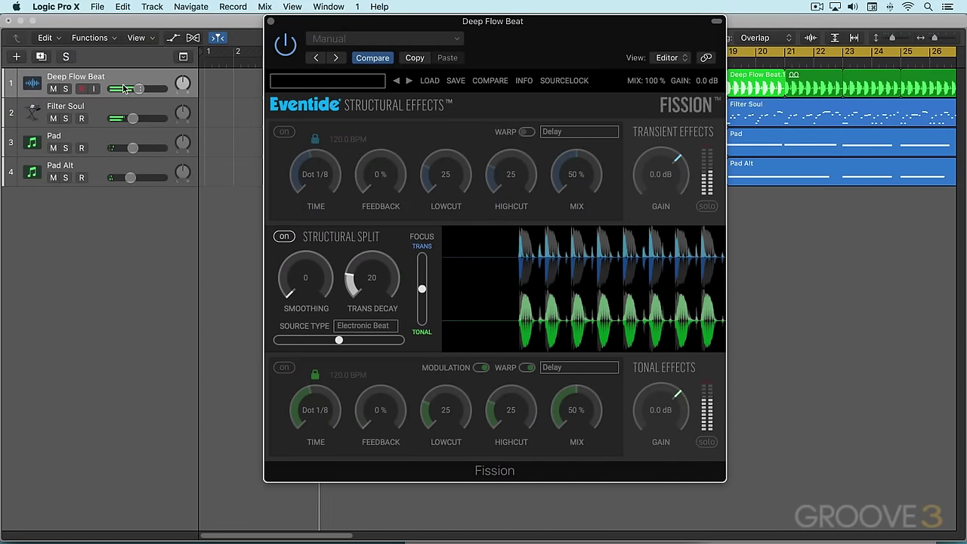
{"action": "left_click", "coordinate": [65, 89]}
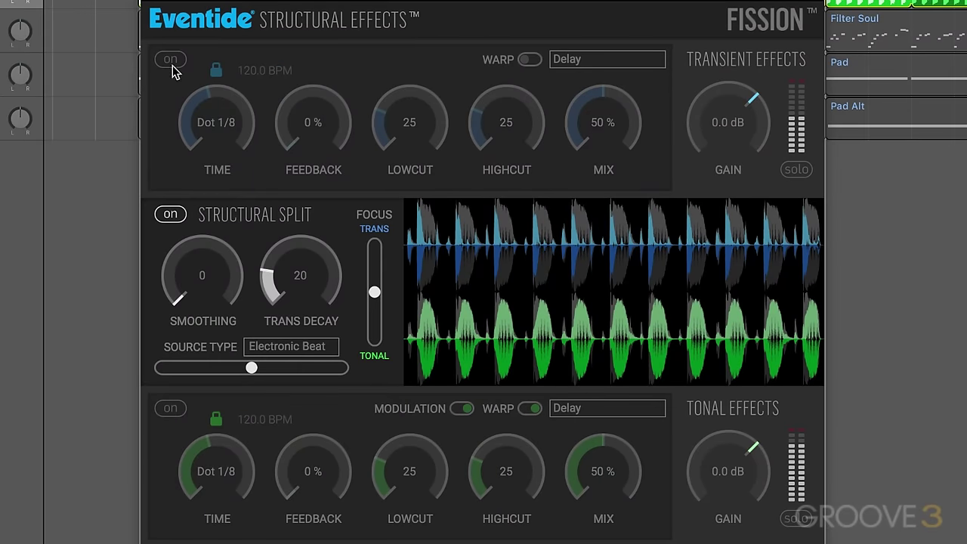
{"action": "left_click", "coordinate": [173, 65]}
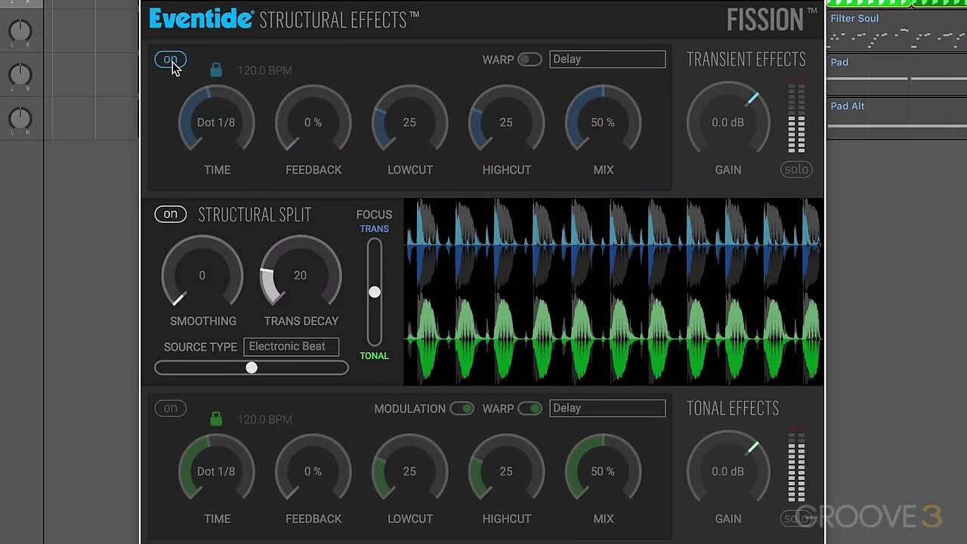
{"action": "left_click", "coordinate": [608, 61]}
{"action": "left_click", "coordinate": [601, 53]}
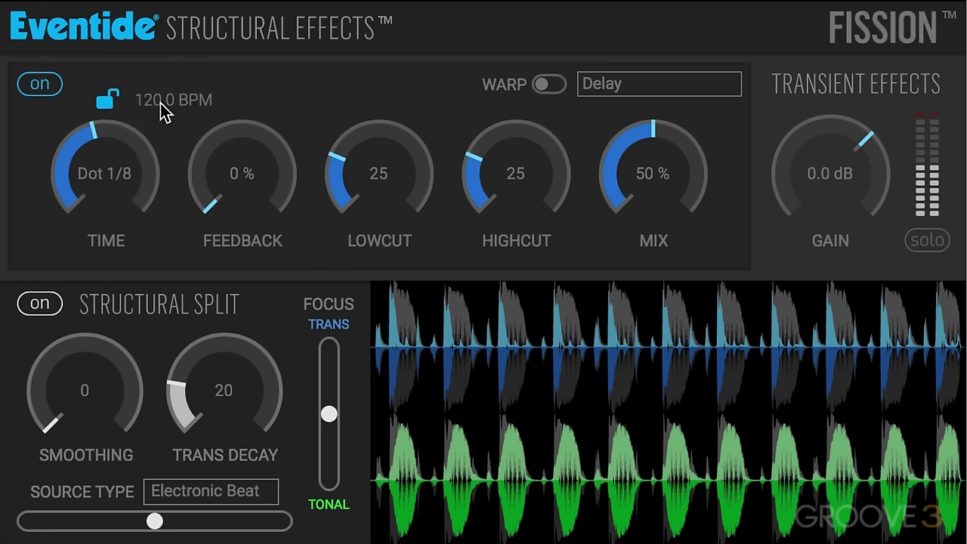
{"action": "left_click", "coordinate": [105, 102]}
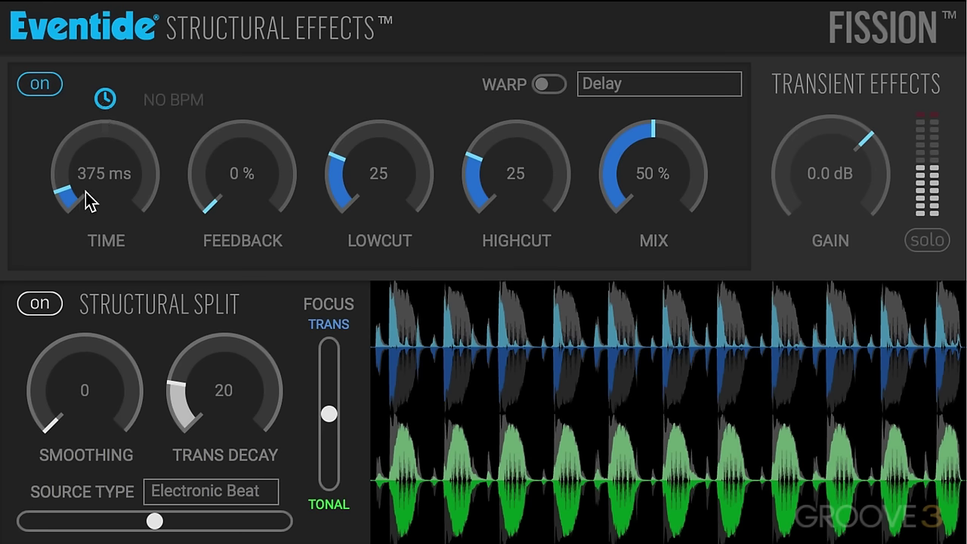
{"action": "left_click", "coordinate": [106, 102]}
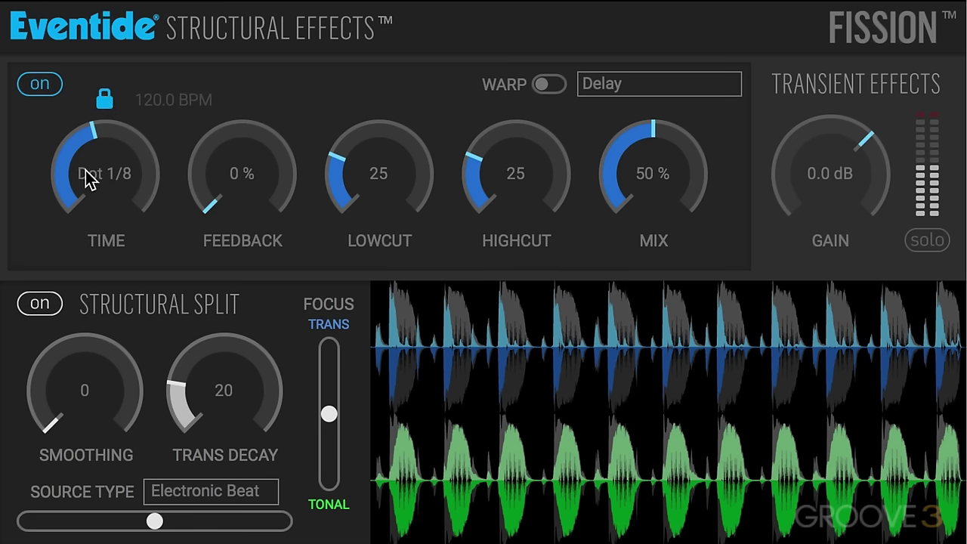
- Set the transient delay time to 5/16 with 8% feedback, nudging the split focus slightly
{"action": "left_click_drag", "start_coordinate": [90, 179], "coordinate": [88, 167]}
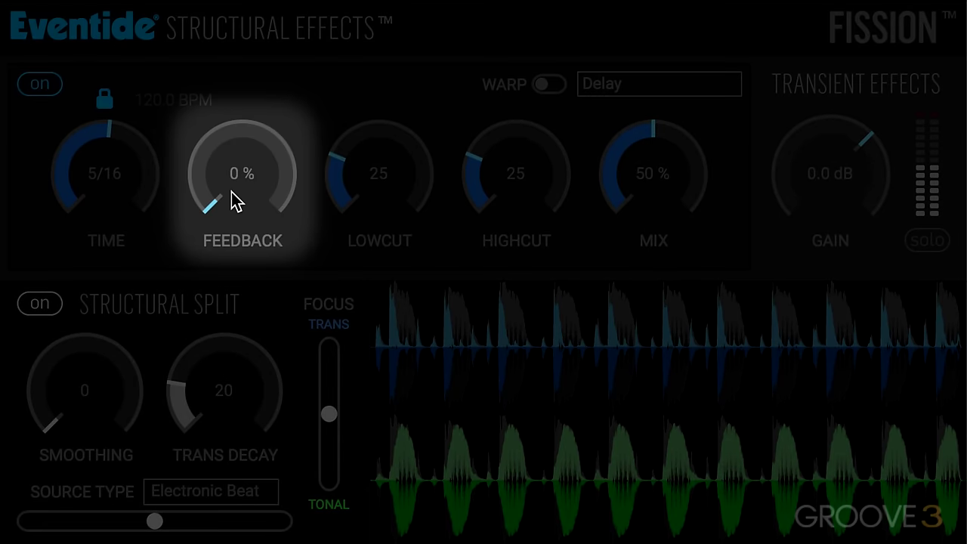
{"action": "left_click_drag", "start_coordinate": [237, 200], "coordinate": [223, 124]}
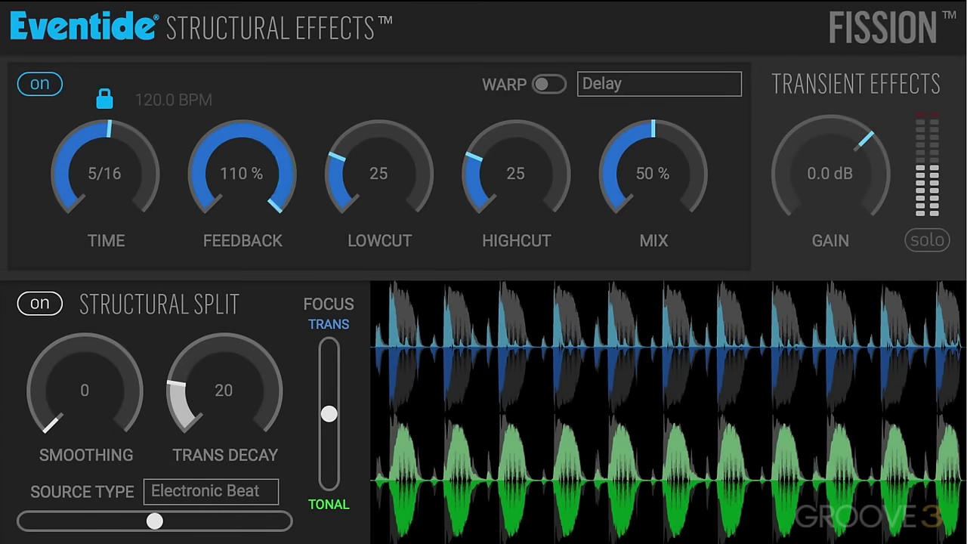
{"action": "left_click_drag", "start_coordinate": [175, 164], "coordinate": [175, 166]}
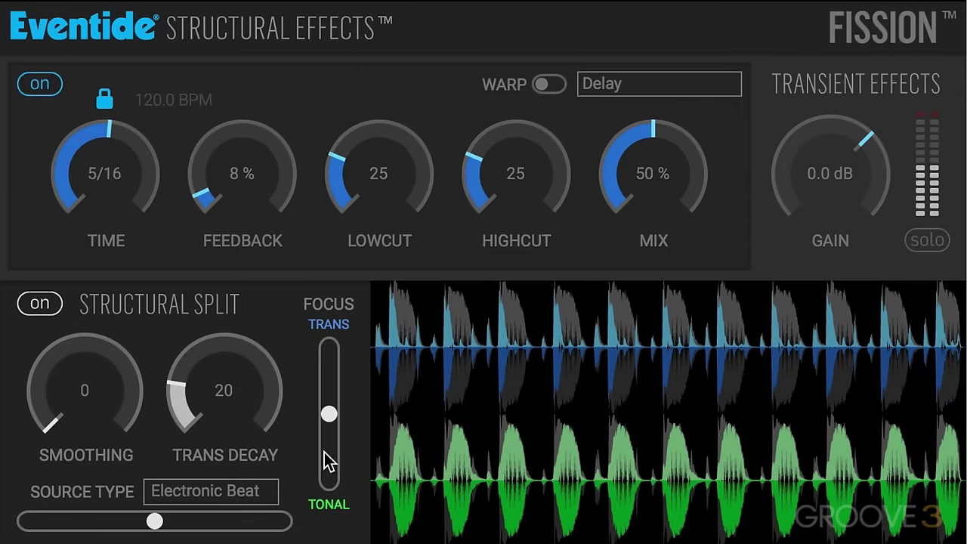
{"action": "left_click_drag", "start_coordinate": [335, 416], "coordinate": [331, 403]}
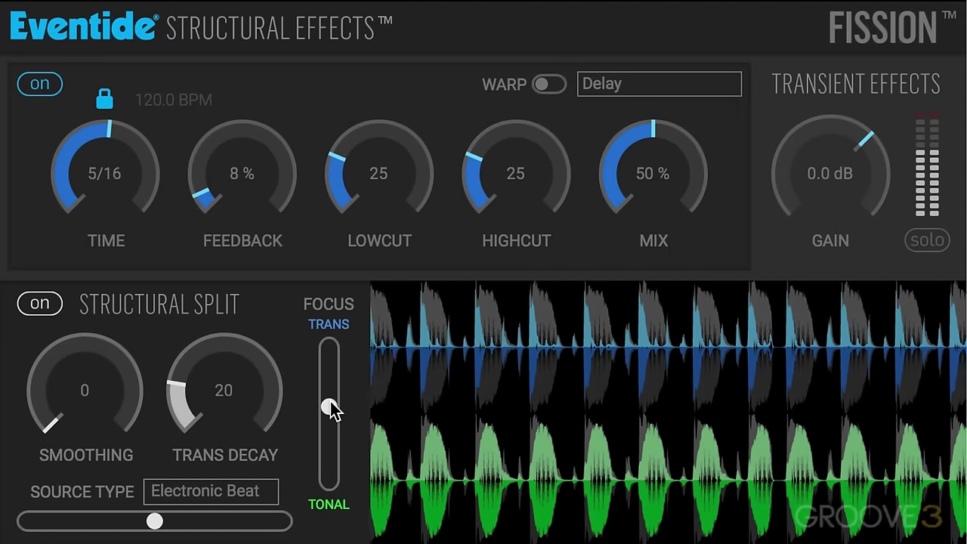
- Shape the transient delay to 97% mix, 24% feedback, lowcut 46 and highcut 80
{"action": "left_click_drag", "start_coordinate": [640, 179], "coordinate": [639, 69]}
{"action": "left_click_drag", "start_coordinate": [234, 173], "coordinate": [238, 151]}
{"action": "left_click_drag", "start_coordinate": [357, 144], "coordinate": [355, 72]}
{"action": "left_click_drag", "start_coordinate": [498, 153], "coordinate": [416, 272]}
{"action": "left_click_drag", "start_coordinate": [400, 155], "coordinate": [303, 261]}
{"action": "left_click_drag", "start_coordinate": [329, 404], "coordinate": [328, 385]}
{"action": "left_click_drag", "start_coordinate": [404, 188], "coordinate": [318, 281]}
{"action": "left_click_drag", "start_coordinate": [514, 190], "coordinate": [511, 91]}
{"action": "left_click_drag", "start_coordinate": [361, 177], "coordinate": [416, 0]}
{"action": "left_click_drag", "start_coordinate": [531, 134], "coordinate": [583, 216]}
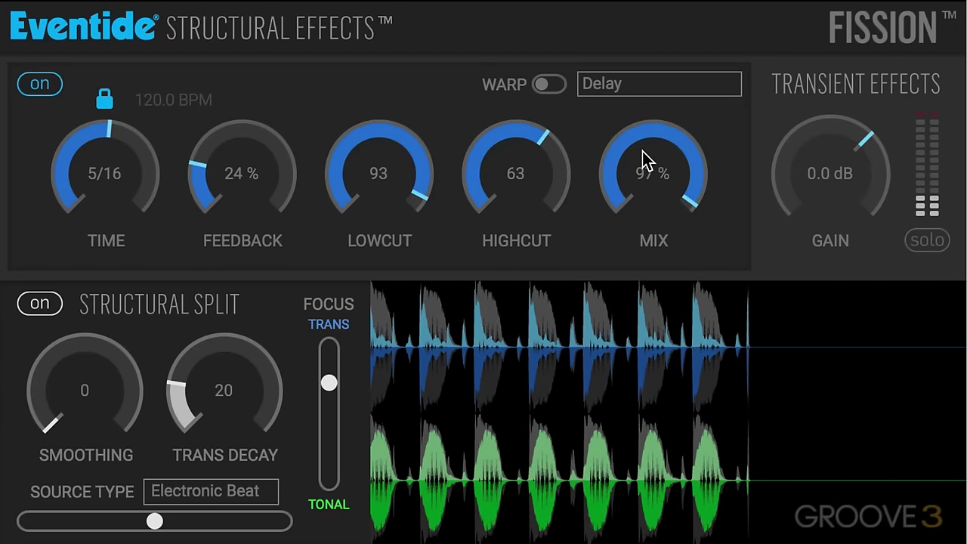
- Boost transient gain to 3.2 dB and set trans decay near 53, adjusting the focus
{"action": "left_click_drag", "start_coordinate": [820, 188], "coordinate": [817, 154]}
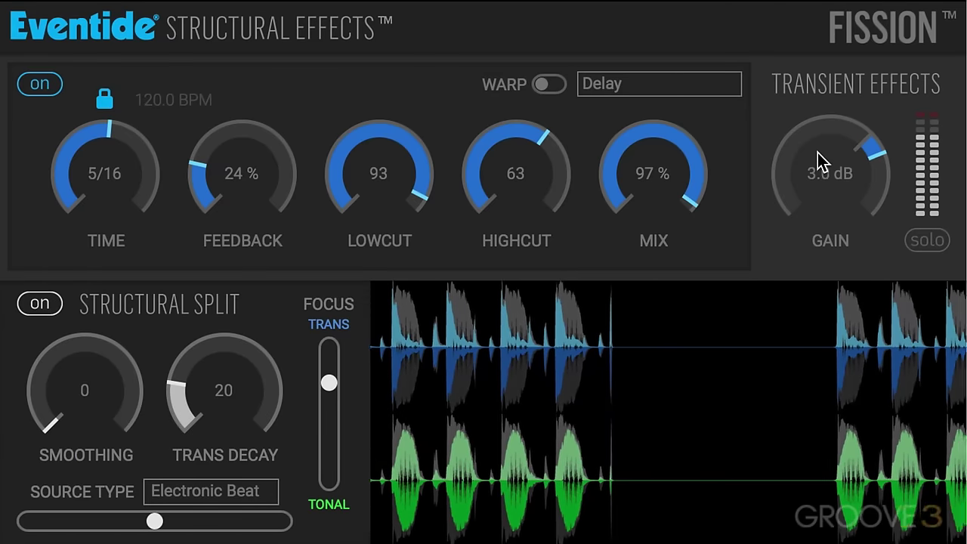
{"action": "left_click_drag", "start_coordinate": [198, 391], "coordinate": [201, 283]}
{"action": "left_click_drag", "start_coordinate": [253, 368], "coordinate": [211, 373]}
{"action": "left_click_drag", "start_coordinate": [334, 390], "coordinate": [330, 425]}
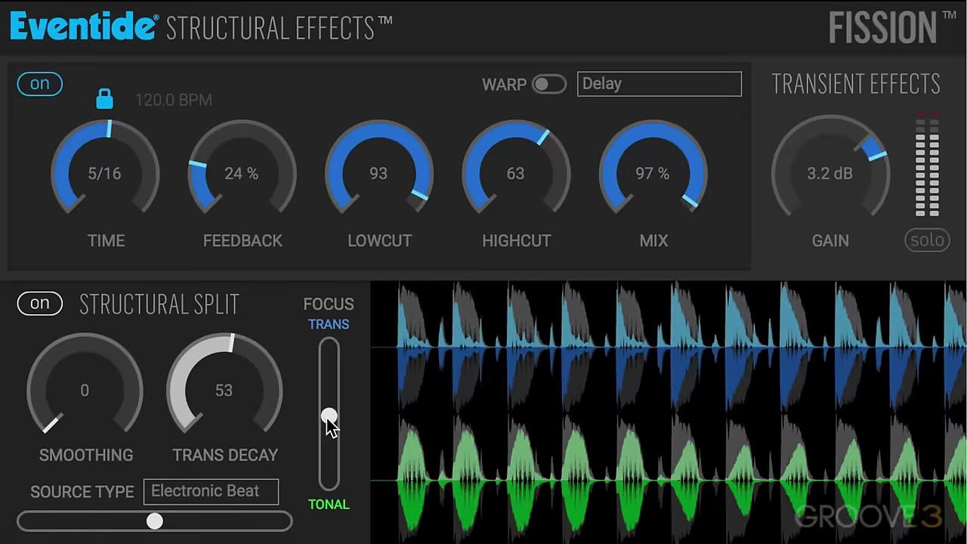
{"action": "left_click_drag", "start_coordinate": [491, 172], "coordinate": [314, 268]}
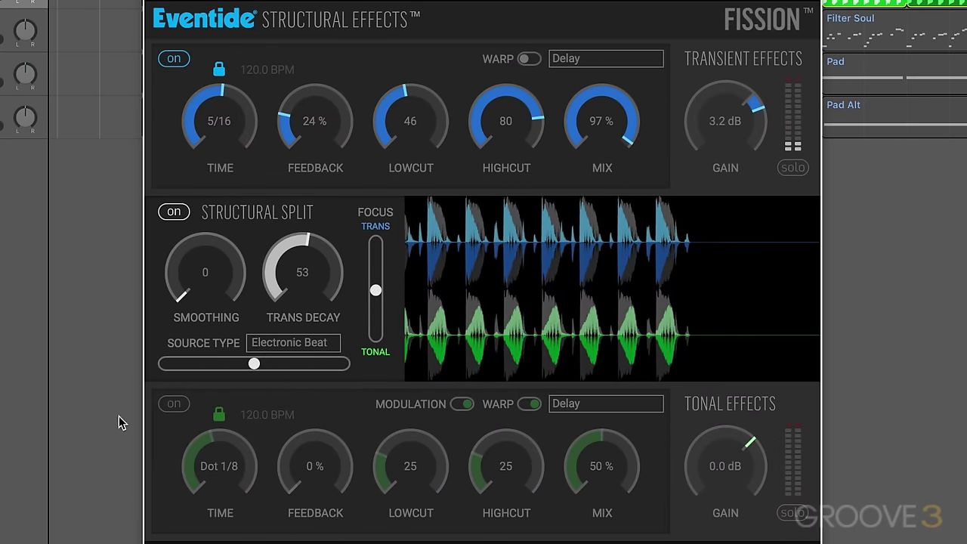
{"action": "left_click", "coordinate": [177, 406]}
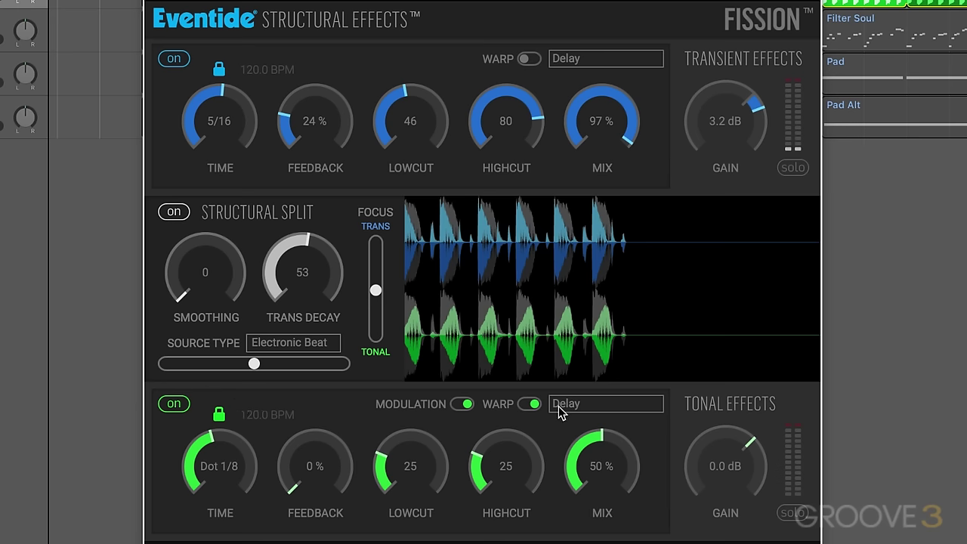
{"action": "left_click", "coordinate": [176, 406]}
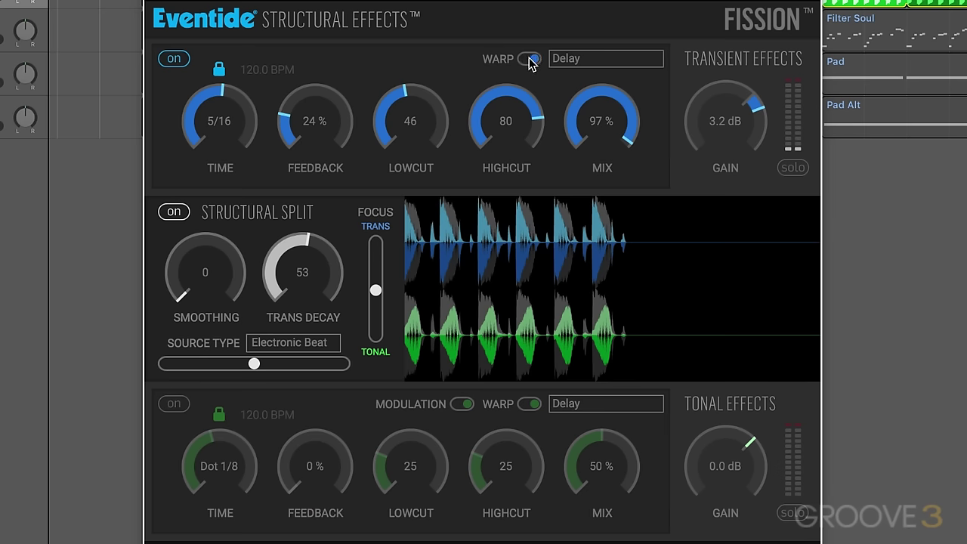
{"action": "key", "text": "space"}
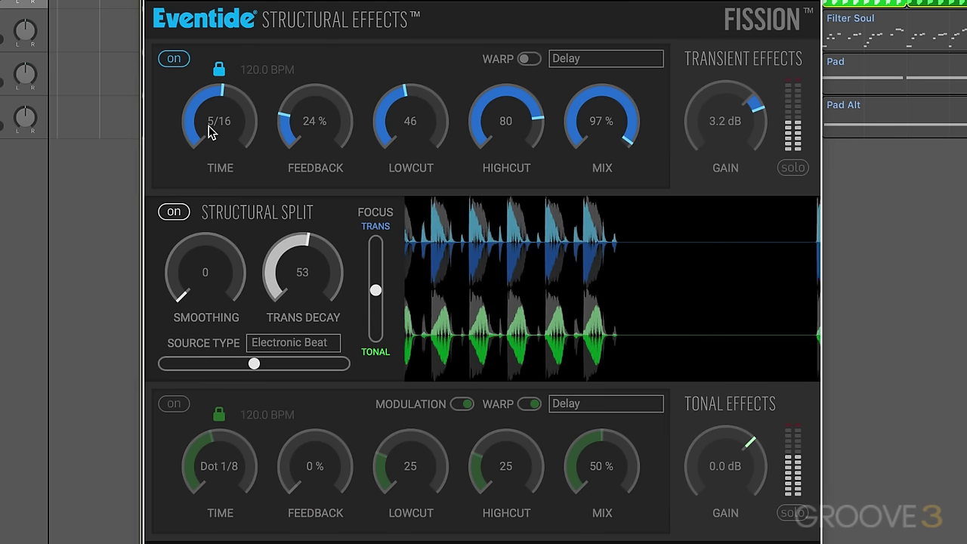
- Audition longer transient delay times, then switch on the tonal effects section
{"action": "left_click_drag", "start_coordinate": [211, 131], "coordinate": [210, 91]}
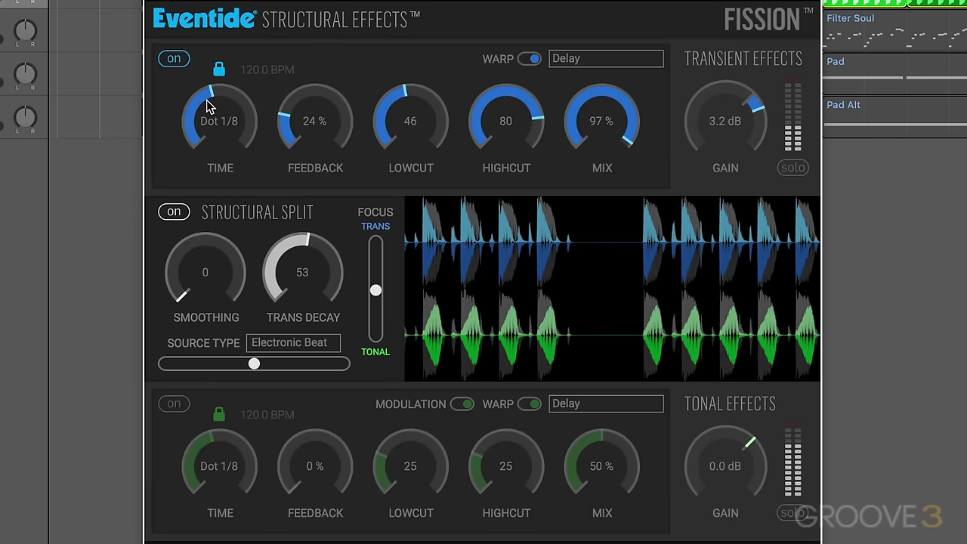
{"action": "mouse_move", "coordinate": [208, 94]}
{"action": "left_mouse_down"}
{"action": "mouse_move", "coordinate": [211, 65]}
{"action": "mouse_move", "coordinate": [209, 92]}
{"action": "left_mouse_up"}
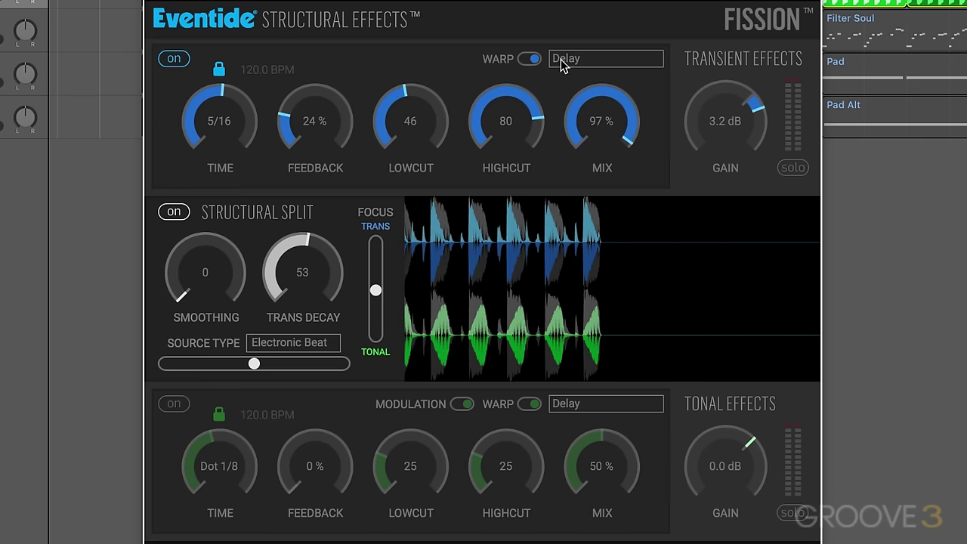
{"action": "left_click", "coordinate": [174, 405]}
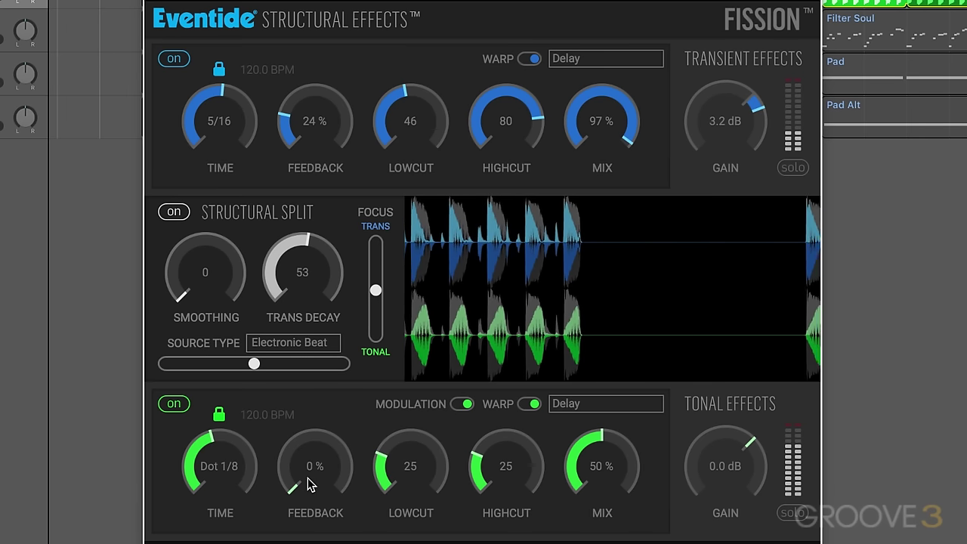
- Switch off transient effects at -8.2 dB gain; set tonal gain 2.6 dB and 97% mix
{"action": "left_click", "coordinate": [180, 60]}
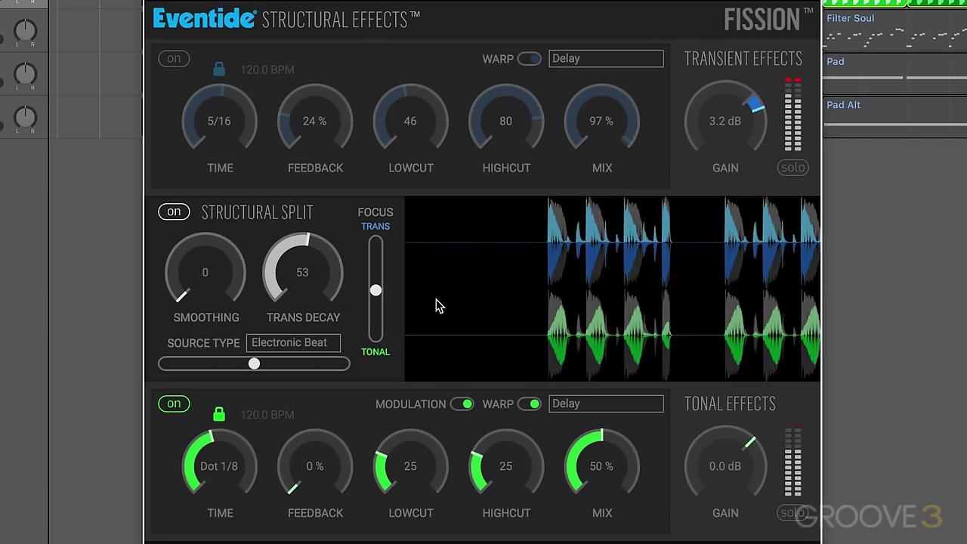
{"action": "left_click_drag", "start_coordinate": [725, 170], "coordinate": [697, 173]}
{"action": "left_click_drag", "start_coordinate": [712, 470], "coordinate": [716, 456]}
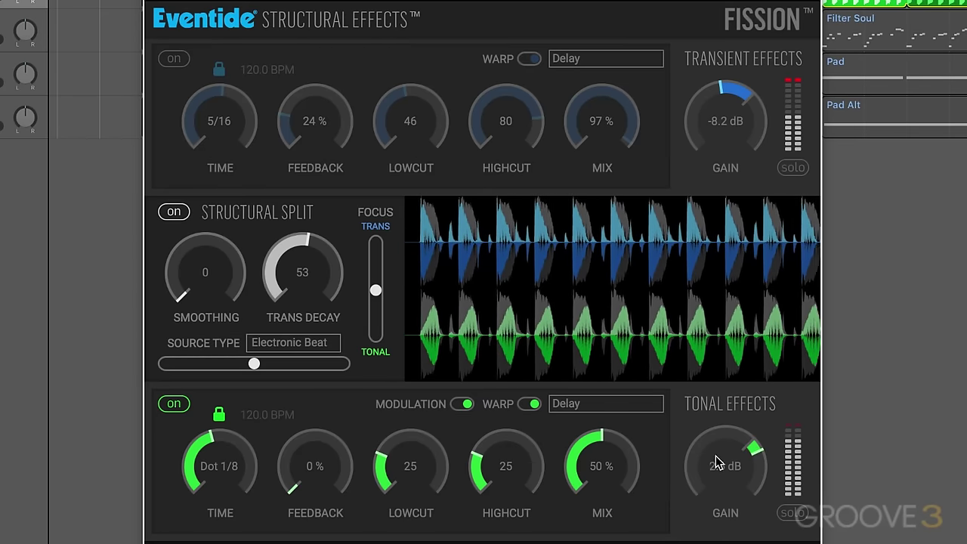
{"action": "left_click_drag", "start_coordinate": [317, 464], "coordinate": [317, 429]}
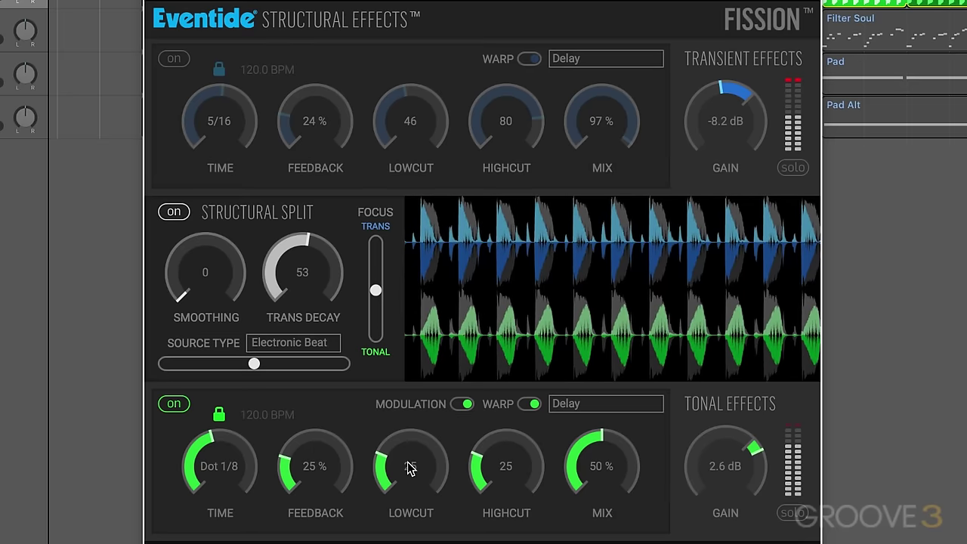
{"action": "left_click_drag", "start_coordinate": [412, 462], "coordinate": [428, 374]}
{"action": "left_click_drag", "start_coordinate": [604, 457], "coordinate": [584, 399]}
{"action": "left_click_drag", "start_coordinate": [503, 455], "coordinate": [529, 339]}
- Settle tonal feedback 36%, low cut 28, high cut 51, nudge focus, and re-enable transient effects
{"action": "left_click_drag", "start_coordinate": [414, 487], "coordinate": [423, 445]}
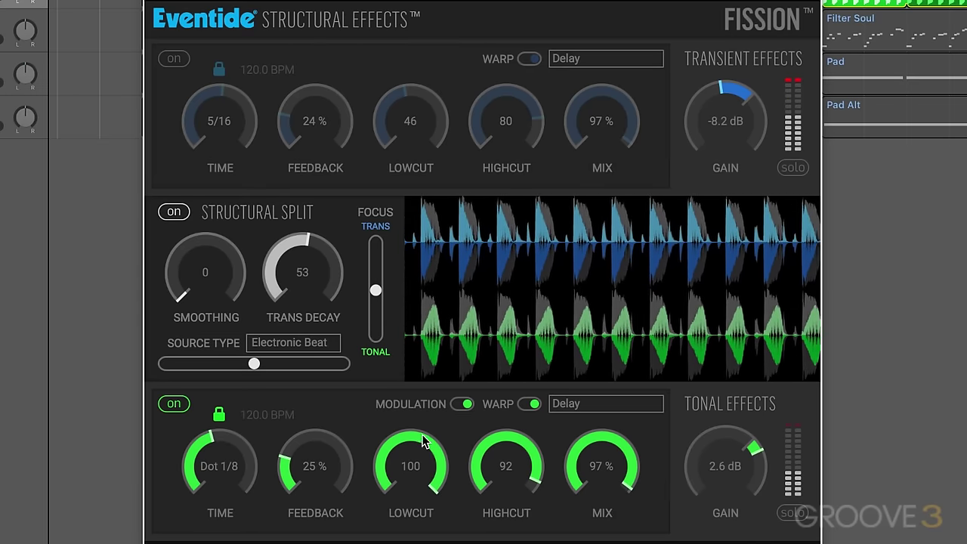
{"action": "left_click_drag", "start_coordinate": [317, 462], "coordinate": [328, 449]}
{"action": "left_click_drag", "start_coordinate": [529, 462], "coordinate": [495, 541]}
{"action": "left_click_drag", "start_coordinate": [398, 475], "coordinate": [398, 505]}
{"action": "left_click_drag", "start_coordinate": [380, 299], "coordinate": [380, 312]}
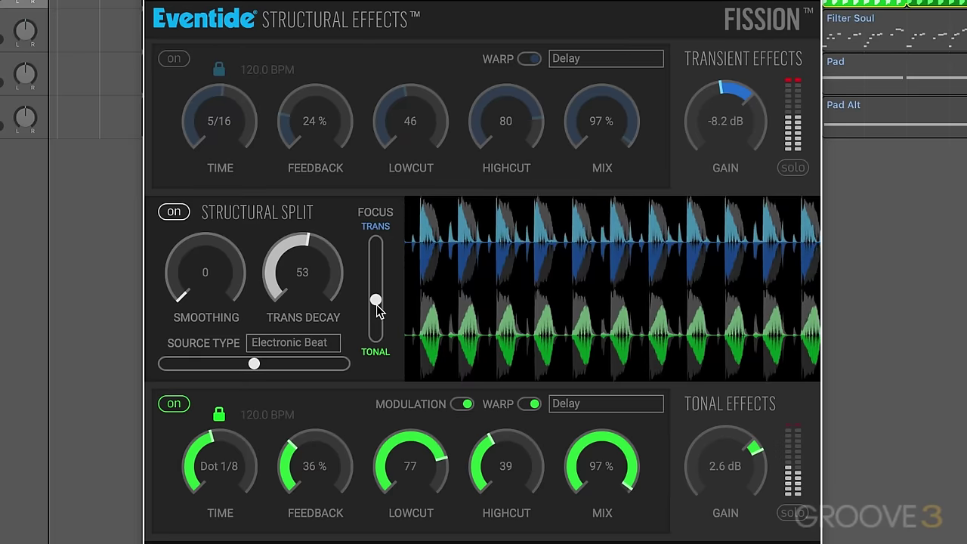
{"action": "left_click_drag", "start_coordinate": [404, 465], "coordinate": [387, 538]}
{"action": "left_click_drag", "start_coordinate": [508, 463], "coordinate": [511, 434]}
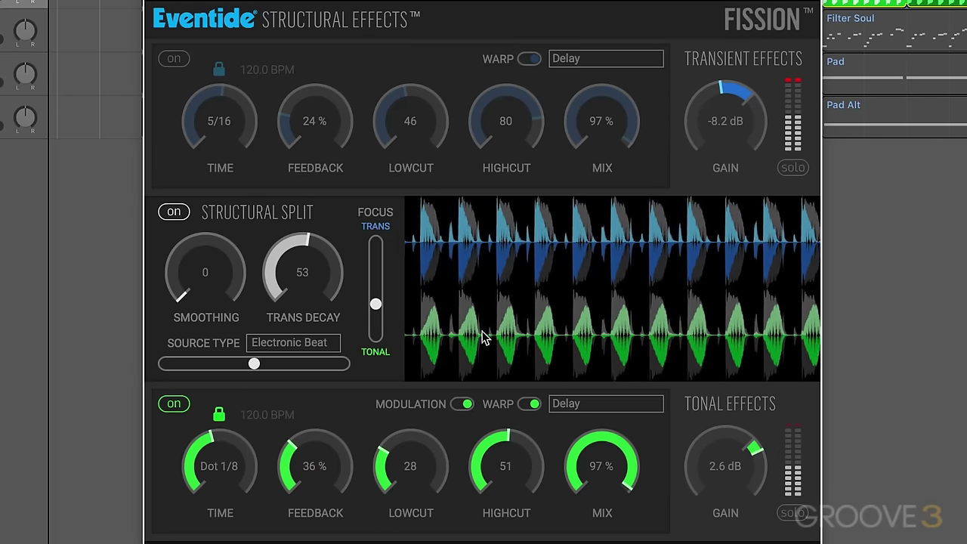
{"action": "left_click", "coordinate": [178, 61]}
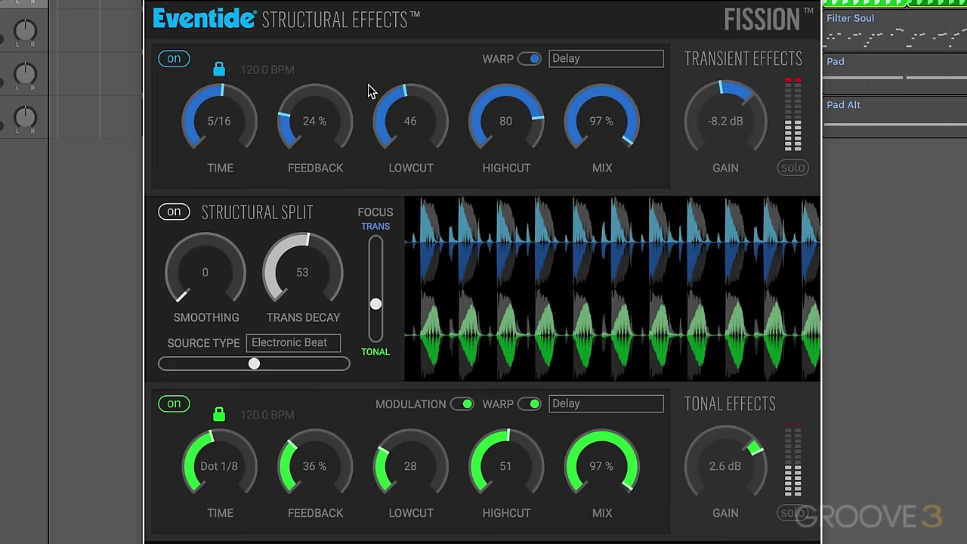
- Raise transient gain to 3.9 dB, set transient mix 77% and tonal mix 71%, focus toward transients
{"action": "left_click_drag", "start_coordinate": [720, 127], "coordinate": [715, 67]}
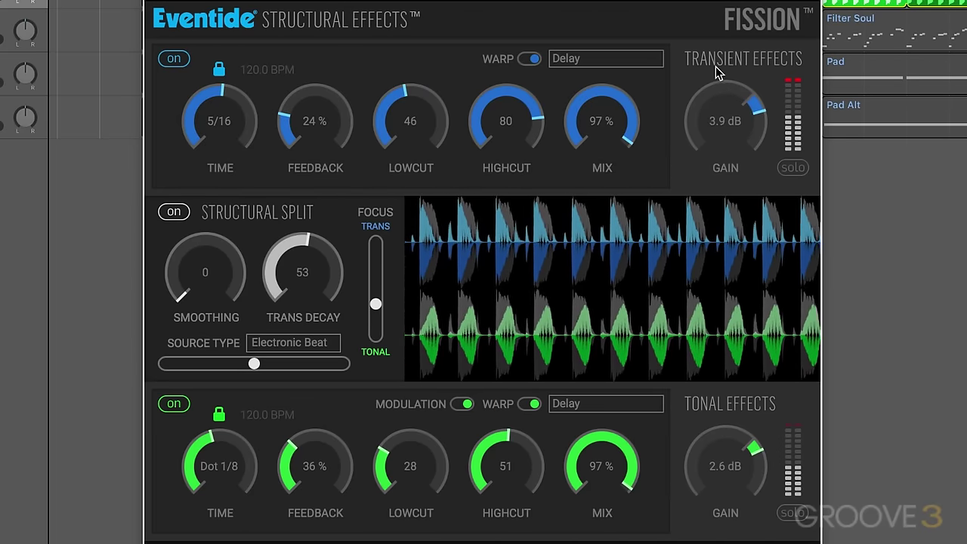
{"action": "left_click_drag", "start_coordinate": [603, 447], "coordinate": [592, 501]}
{"action": "left_click_drag", "start_coordinate": [609, 91], "coordinate": [528, 171]}
{"action": "mouse_move", "coordinate": [376, 306]}
{"action": "left_mouse_down"}
{"action": "mouse_move", "coordinate": [379, 258]}
{"action": "mouse_move", "coordinate": [378, 302]}
{"action": "left_mouse_up"}
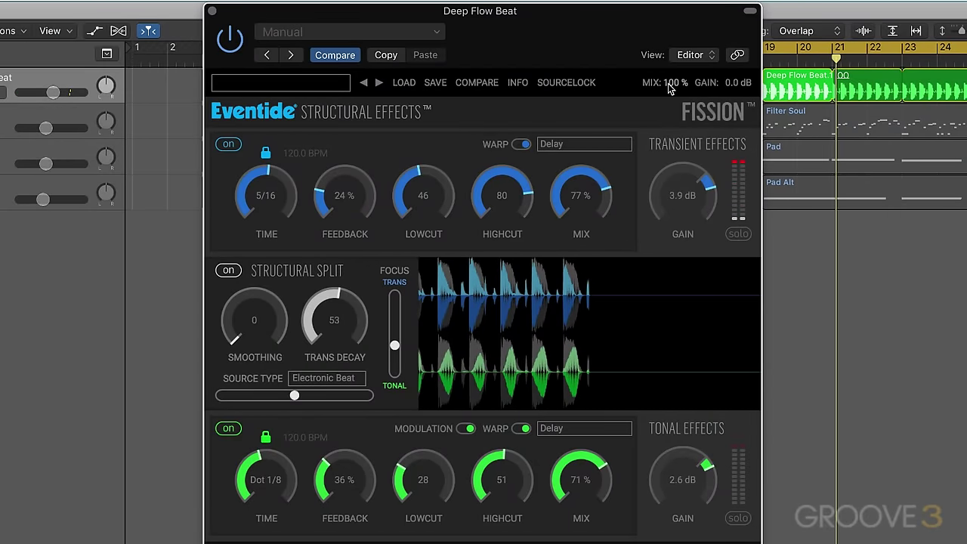
- Drop the header MIX to dry, bring it back to about 69%, and set GAIN to 2.6 dB
{"action": "left_click_drag", "start_coordinate": [675, 87], "coordinate": [682, 134]}
{"action": "left_click_drag", "start_coordinate": [686, 89], "coordinate": [676, 40]}
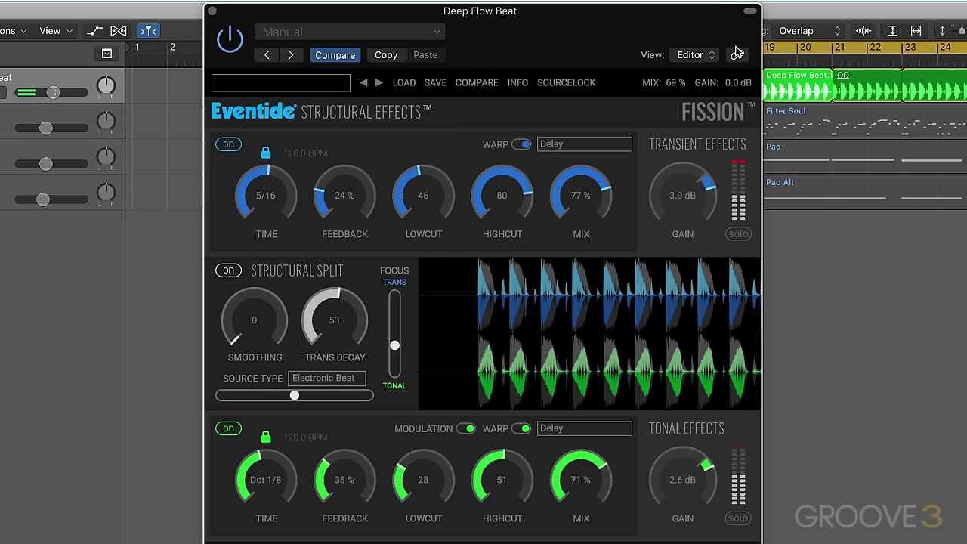
{"action": "left_click_drag", "start_coordinate": [735, 84], "coordinate": [730, 76]}
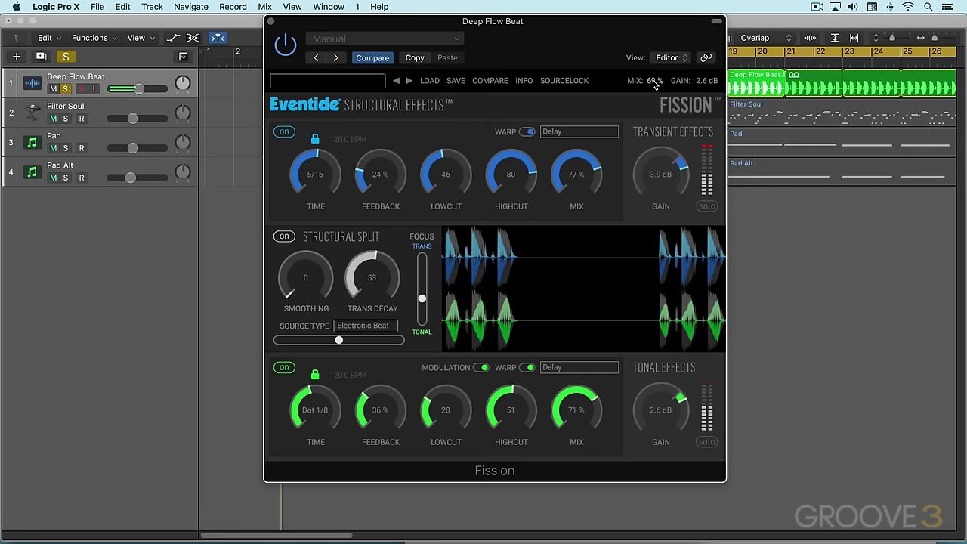
- Toggle the Deep Flow Beat solo off and on, then bypass the transient effects
{"action": "left_click", "coordinate": [67, 89]}
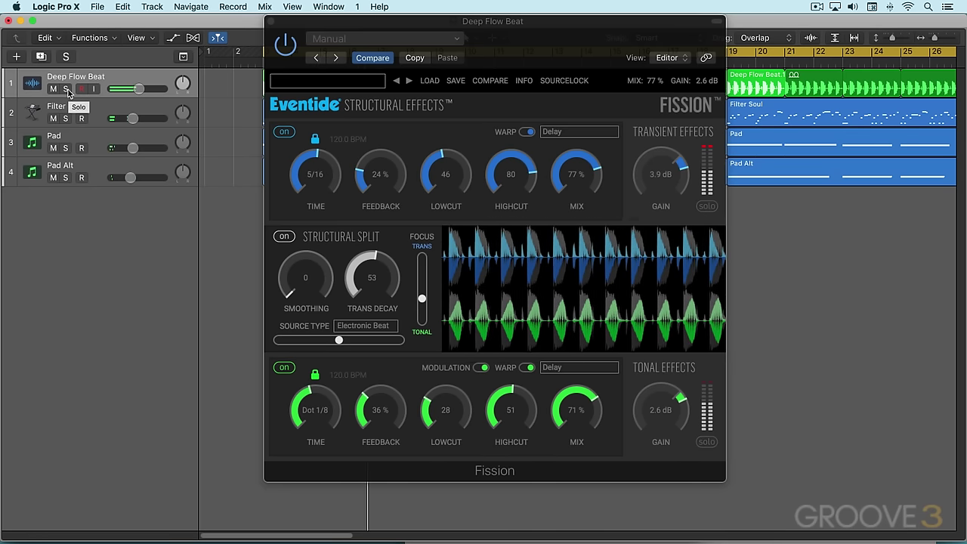
{"action": "left_click", "coordinate": [66, 89]}
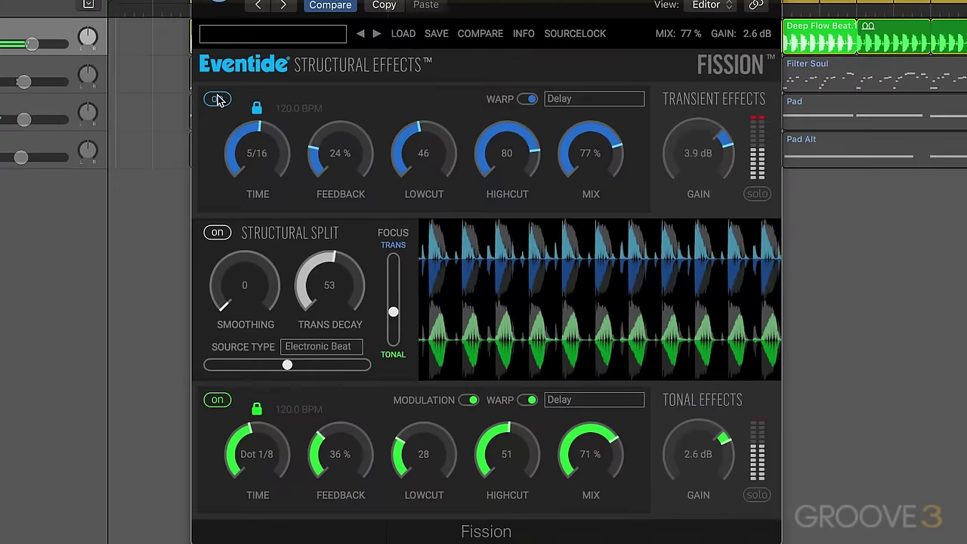
{"action": "left_click", "coordinate": [283, 132]}
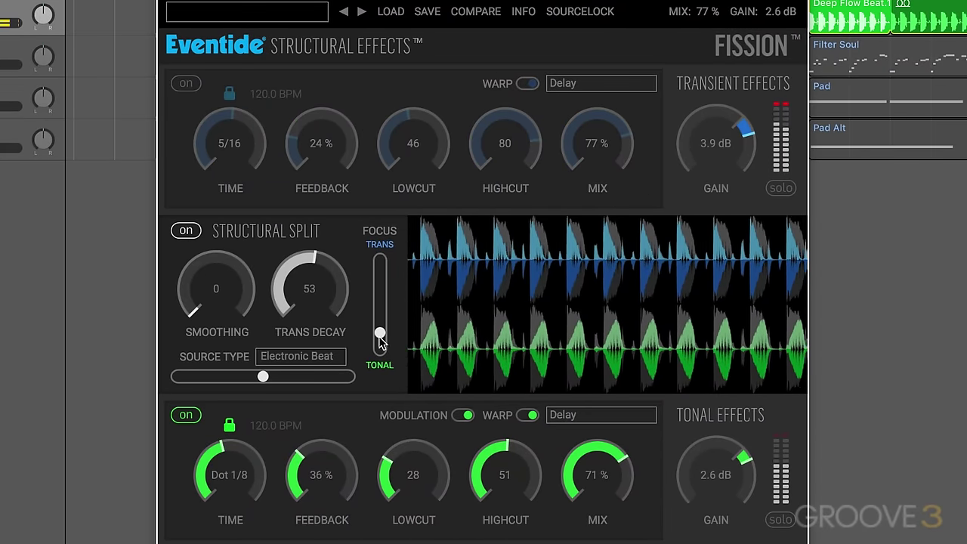
- Set output gain to -3.2 dB, mix to 100%, and tonal feedback to 50% with modulation on
{"action": "left_click_drag", "start_coordinate": [778, 12], "coordinate": [781, 126]}
{"action": "double_click", "coordinate": [709, 14]}
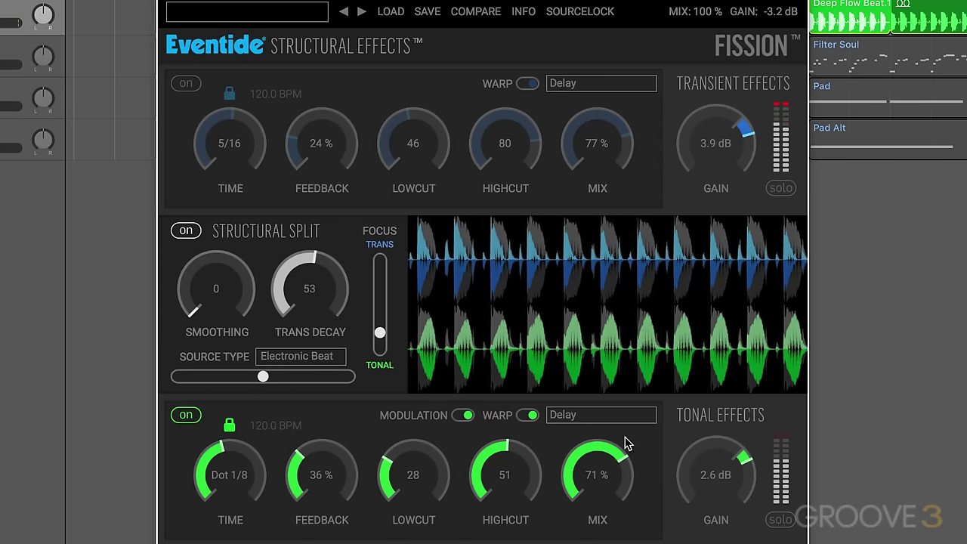
{"action": "left_click", "coordinate": [463, 415]}
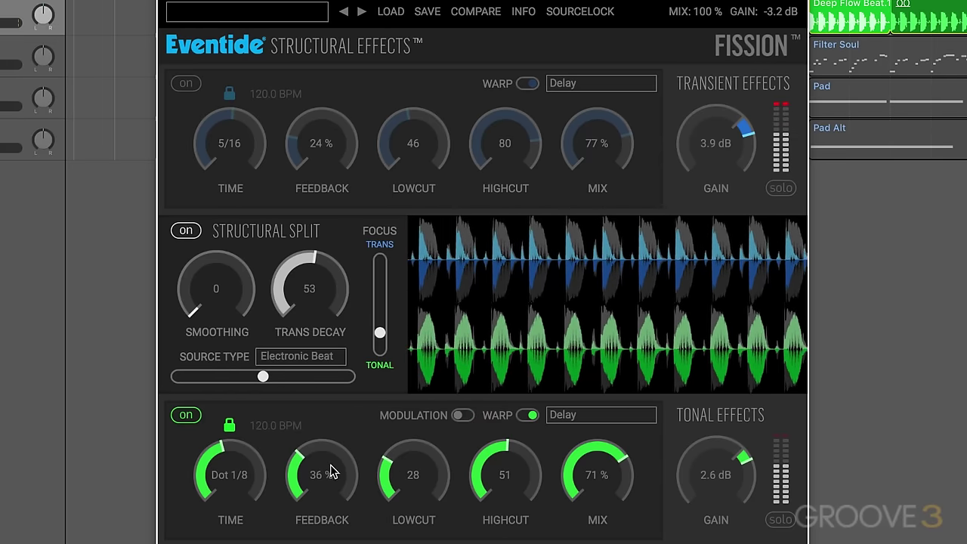
{"action": "left_click_drag", "start_coordinate": [319, 470], "coordinate": [317, 455]}
{"action": "left_click", "coordinate": [462, 416]}
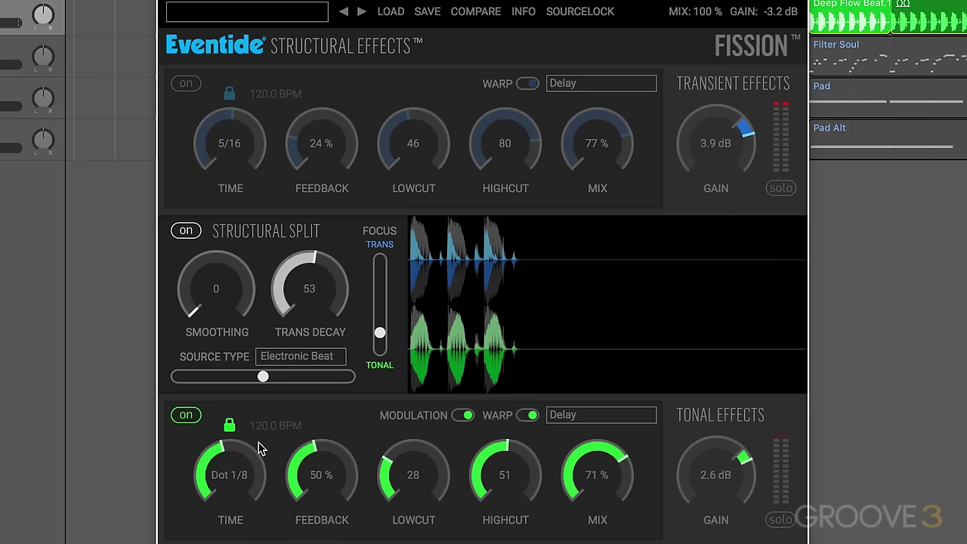
- Turn off Structural Split, send all signal to tonal effects, and re-enable transient effects
{"action": "left_click", "coordinate": [189, 231]}
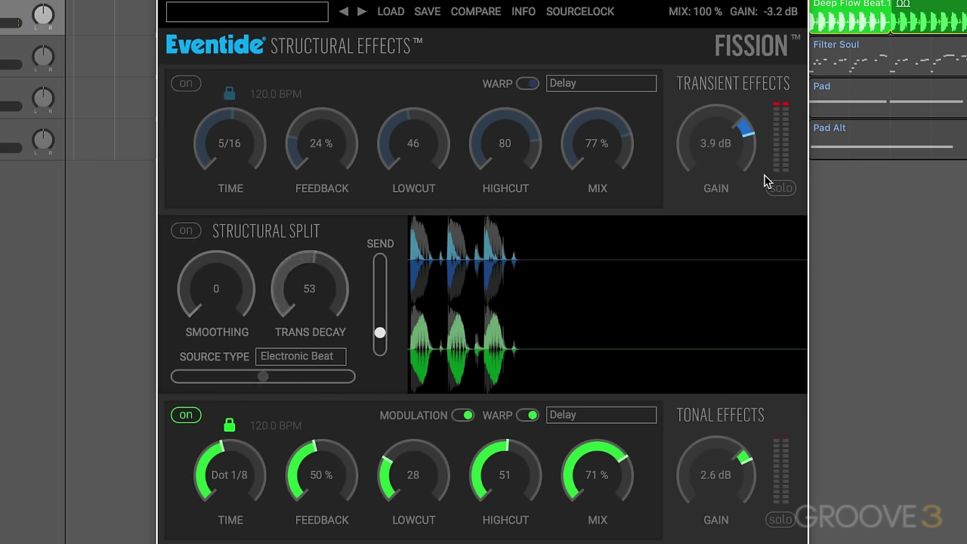
{"action": "left_click_drag", "start_coordinate": [380, 332], "coordinate": [380, 345]}
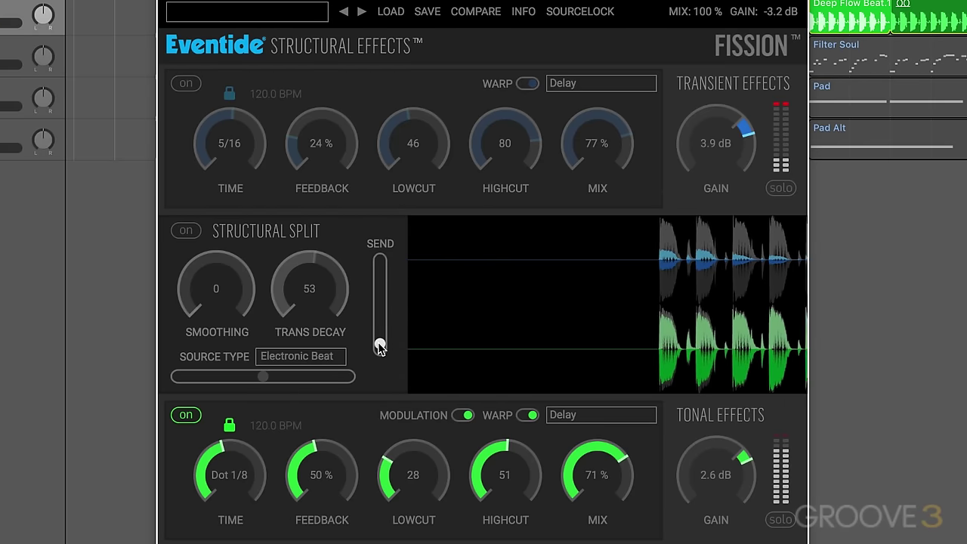
{"action": "left_click", "coordinate": [186, 83]}
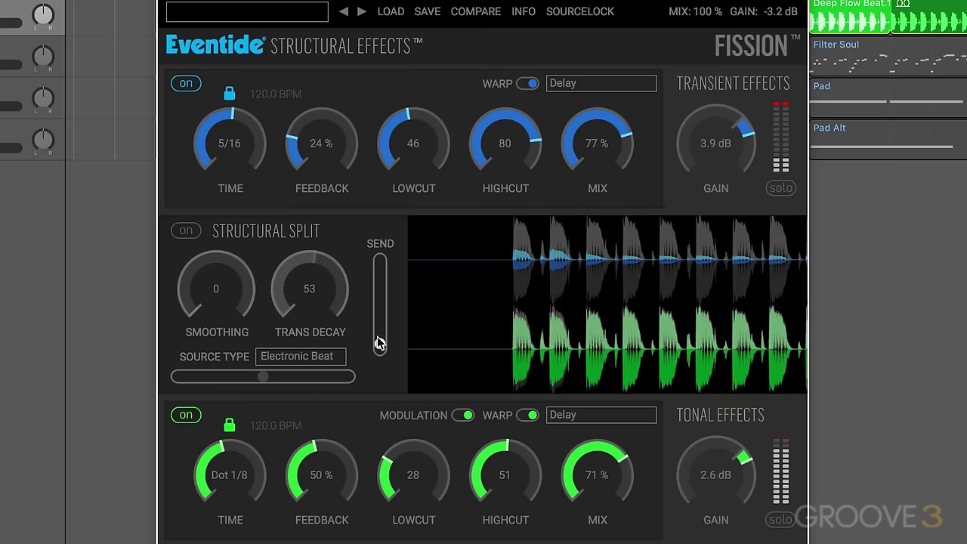
- Sweep the SEND slider to transient, back to tonal, then halfway; restore Structural Split and disable tonal effects
{"action": "left_click_drag", "start_coordinate": [380, 345], "coordinate": [382, 266]}
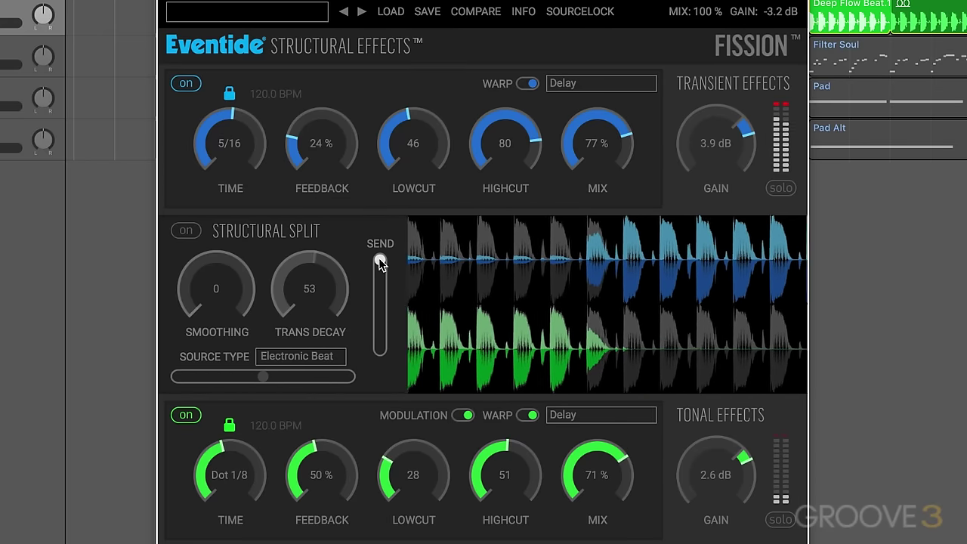
{"action": "left_click_drag", "start_coordinate": [380, 260], "coordinate": [382, 365]}
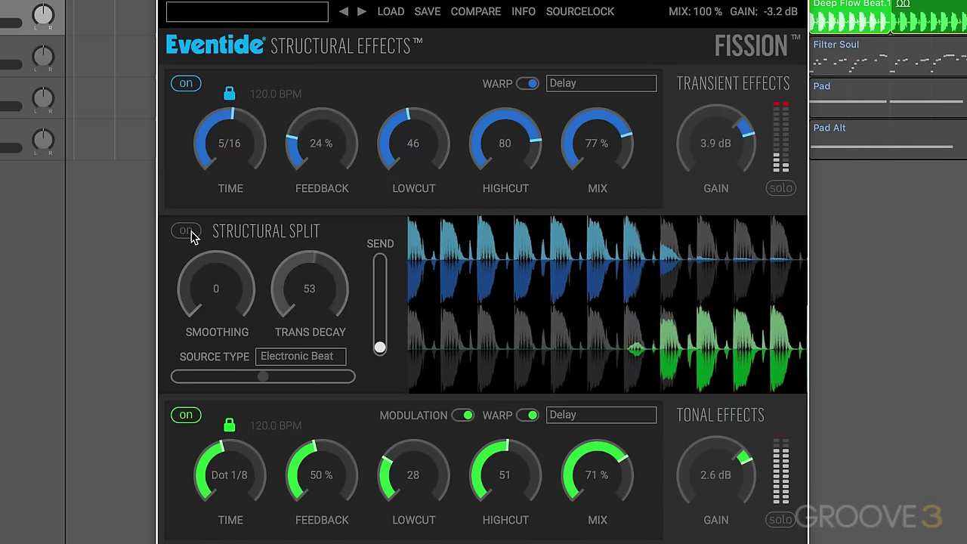
{"action": "left_click", "coordinate": [382, 303]}
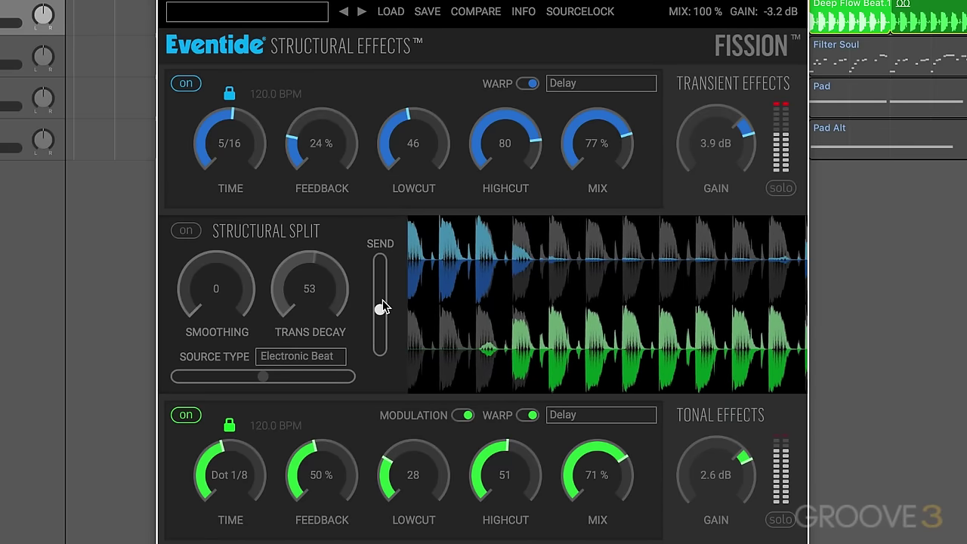
{"action": "left_click", "coordinate": [187, 231]}
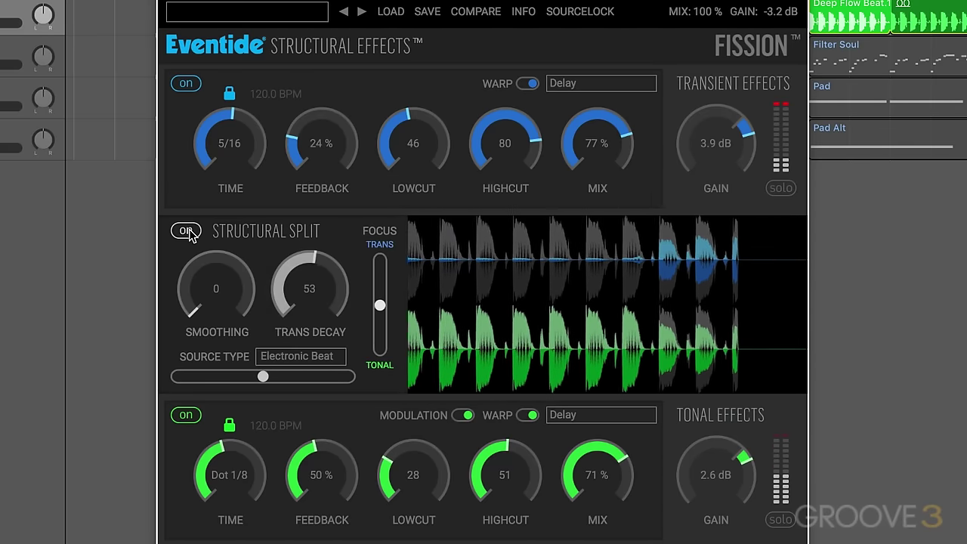
{"action": "left_click", "coordinate": [185, 416]}
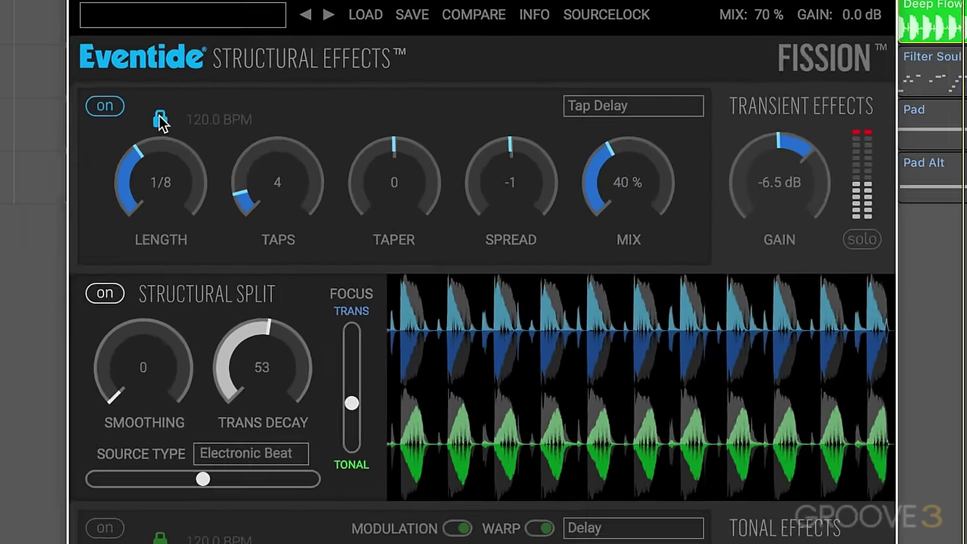
- Toggle the Tap Delay BPM lock off and on, keeping its length synced at 1/8
{"action": "left_click", "coordinate": [228, 93]}
{"action": "left_click", "coordinate": [110, 141]}
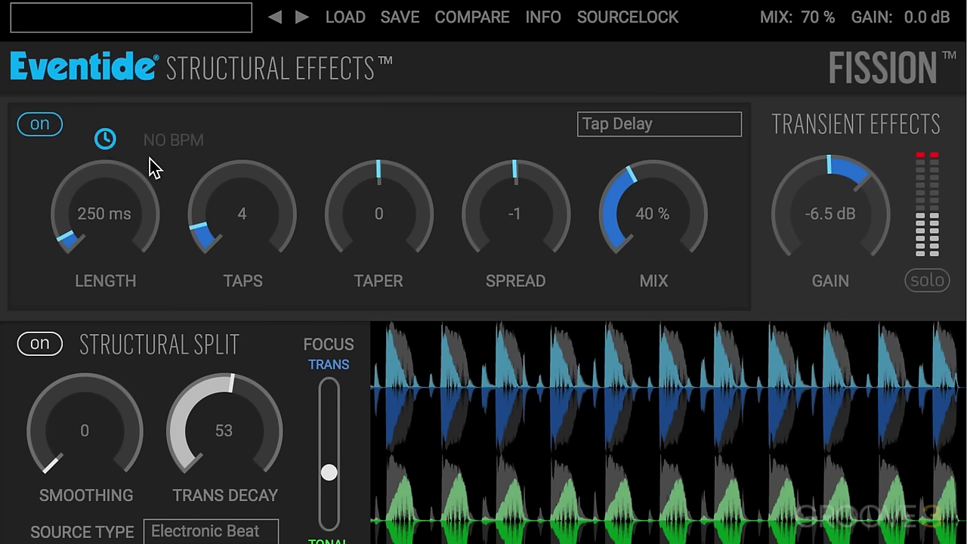
{"action": "left_click", "coordinate": [102, 141]}
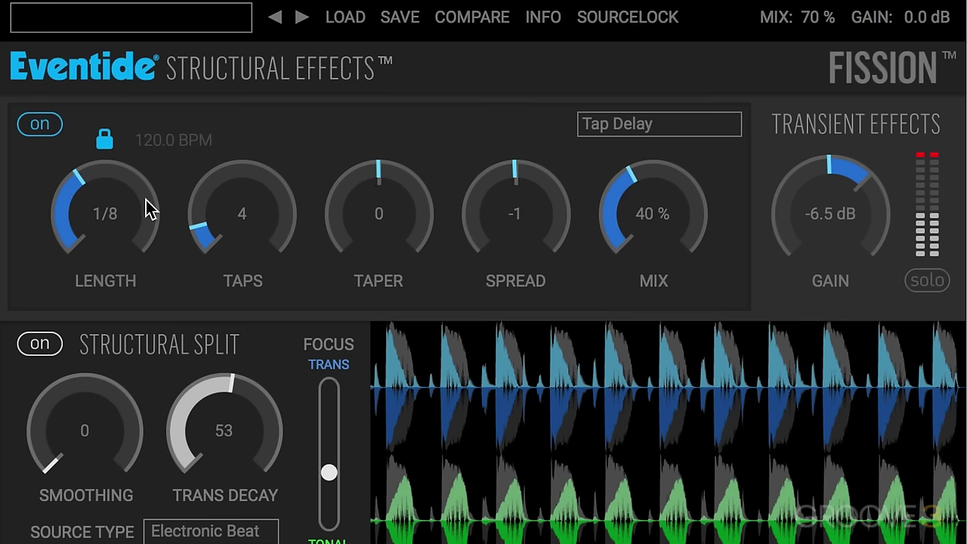
- Set the Tap Delay taper to 4 and return the spread to 0
{"action": "left_click_drag", "start_coordinate": [383, 212], "coordinate": [324, 304]}
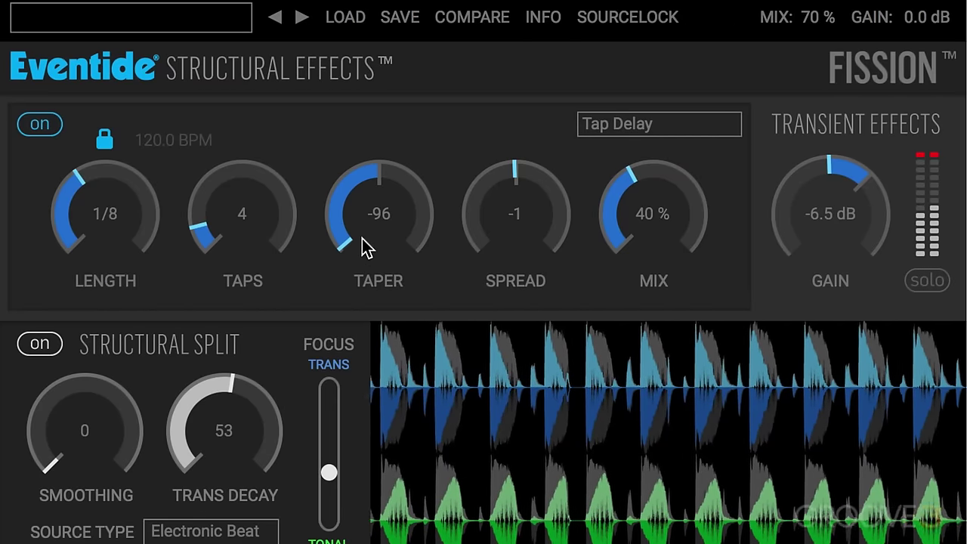
{"action": "left_click_drag", "start_coordinate": [363, 246], "coordinate": [358, 41]}
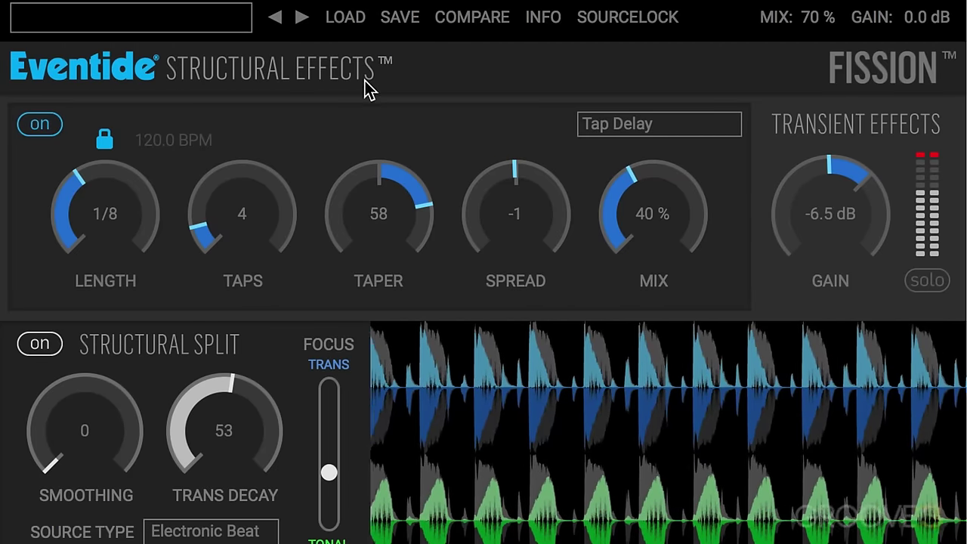
{"action": "left_click_drag", "start_coordinate": [376, 227], "coordinate": [325, 287]}
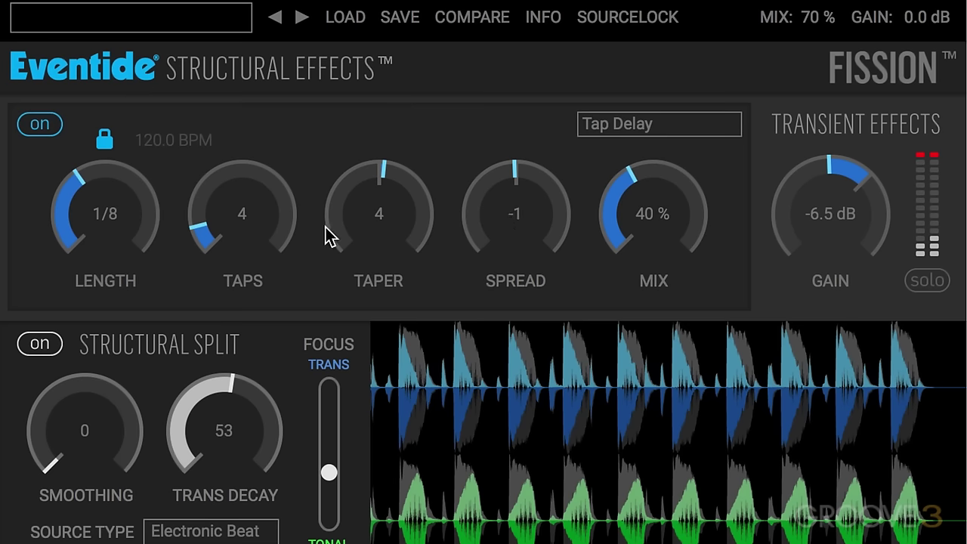
{"action": "left_click_drag", "start_coordinate": [501, 219], "coordinate": [467, 305]}
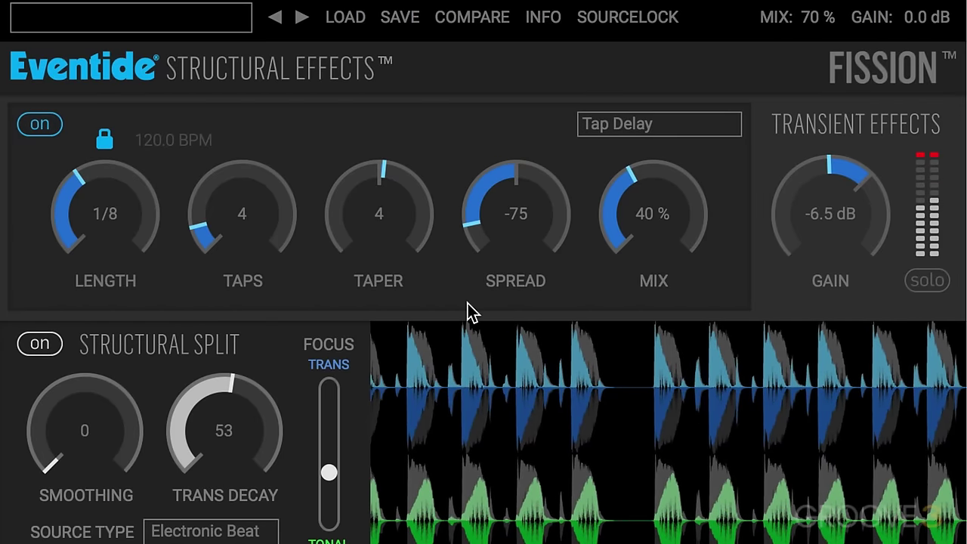
{"action": "left_click_drag", "start_coordinate": [511, 231], "coordinate": [489, 65]}
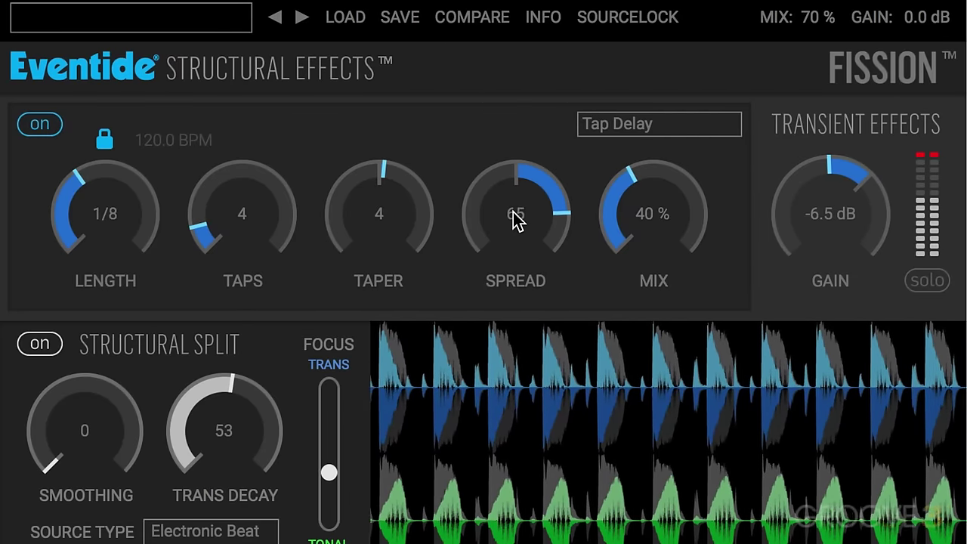
{"action": "left_click_drag", "start_coordinate": [512, 194], "coordinate": [482, 288]}
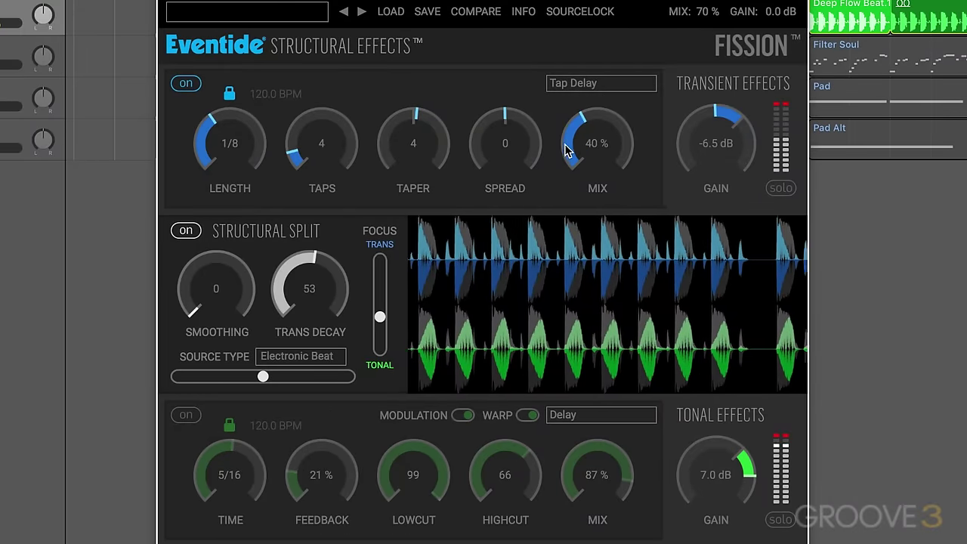
- Switch on the tonal Delay, lower its low cut and settle its high cut at 67
{"action": "left_click", "coordinate": [186, 417]}
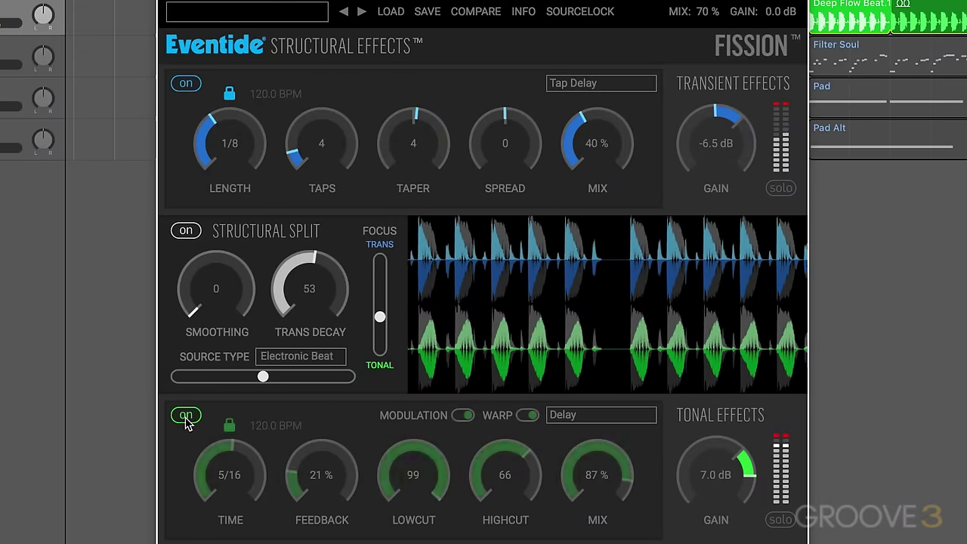
{"action": "left_click_drag", "start_coordinate": [512, 456], "coordinate": [492, 431]}
{"action": "left_click_drag", "start_coordinate": [410, 468], "coordinate": [389, 531]}
{"action": "left_click_drag", "start_coordinate": [488, 478], "coordinate": [473, 514]}
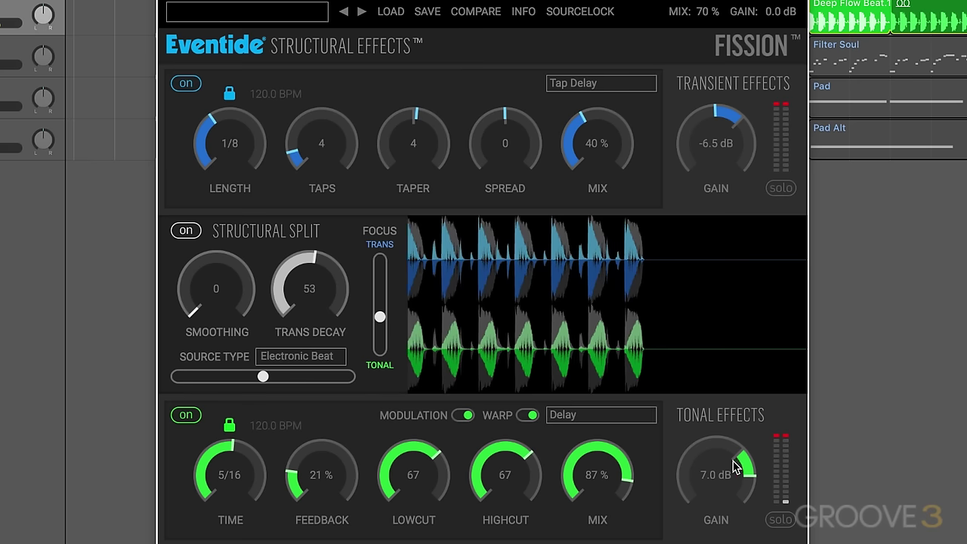
- Rebalance the tonal and transient output gains, then stop playback
{"action": "left_click_drag", "start_coordinate": [718, 464], "coordinate": [699, 447]}
{"action": "mouse_move", "coordinate": [718, 138]}
{"action": "left_mouse_down"}
{"action": "mouse_move", "coordinate": [706, 165]}
{"action": "mouse_move", "coordinate": [709, 140]}
{"action": "left_mouse_up"}
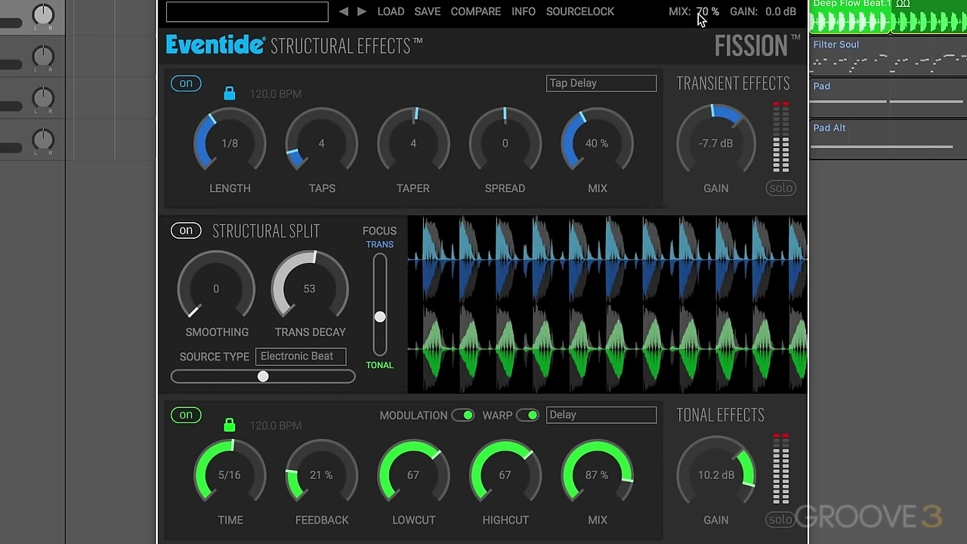
{"action": "key", "text": "space"}
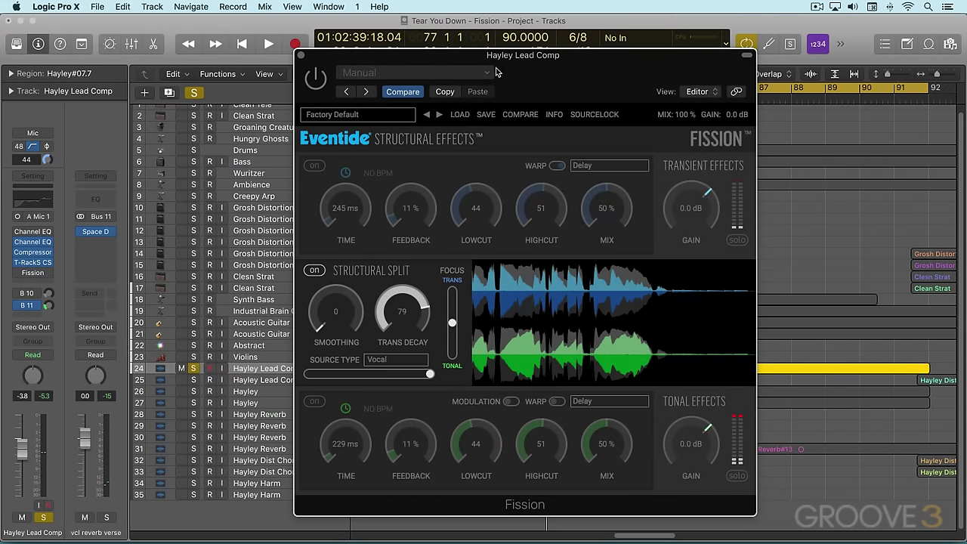
{"action": "key", "text": "space"}
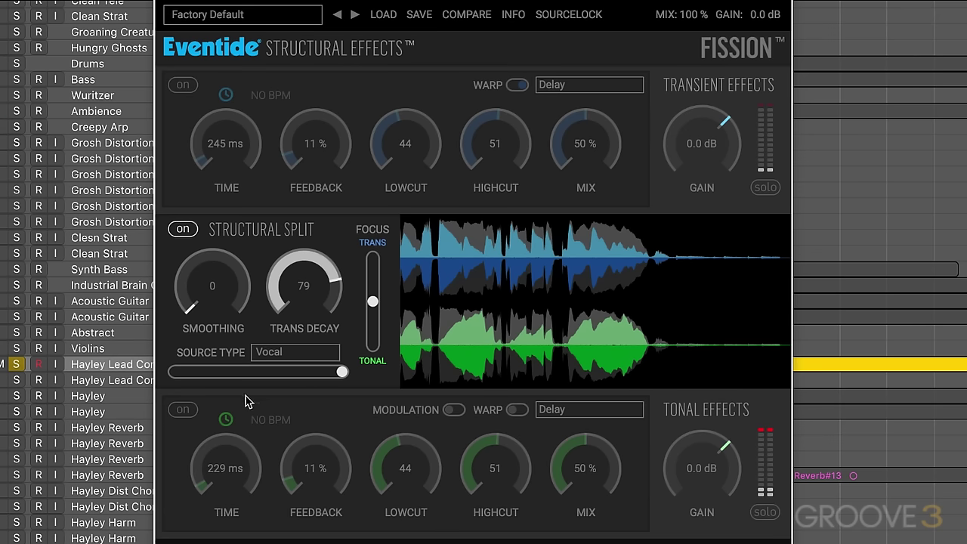
- Enable both the tonal and transient effects sections on the vocal
{"action": "left_click", "coordinate": [184, 412]}
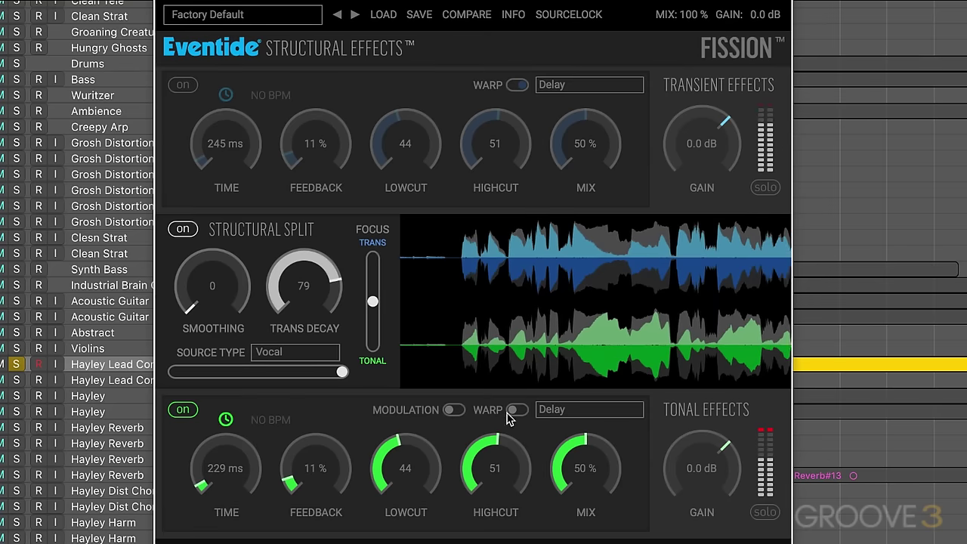
{"action": "left_click", "coordinate": [183, 411]}
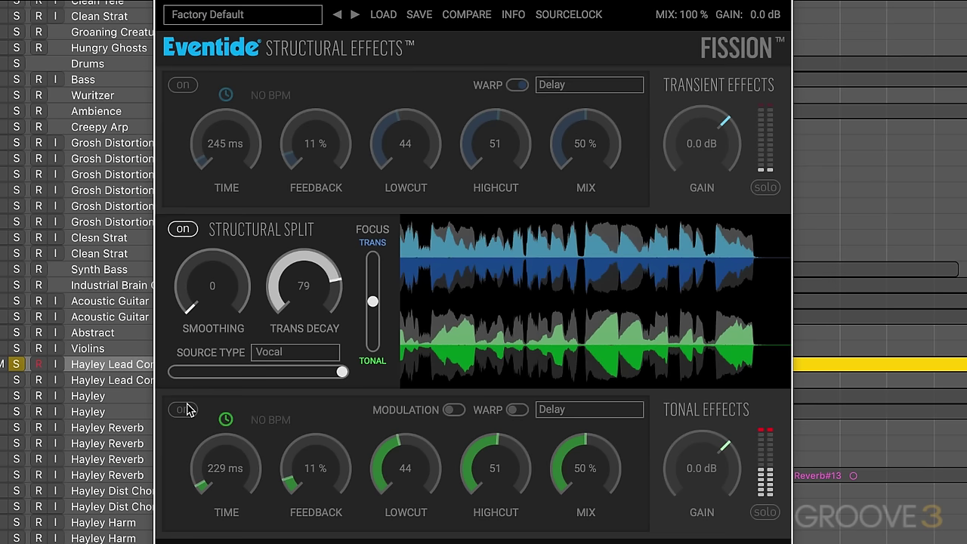
{"action": "left_click", "coordinate": [182, 92]}
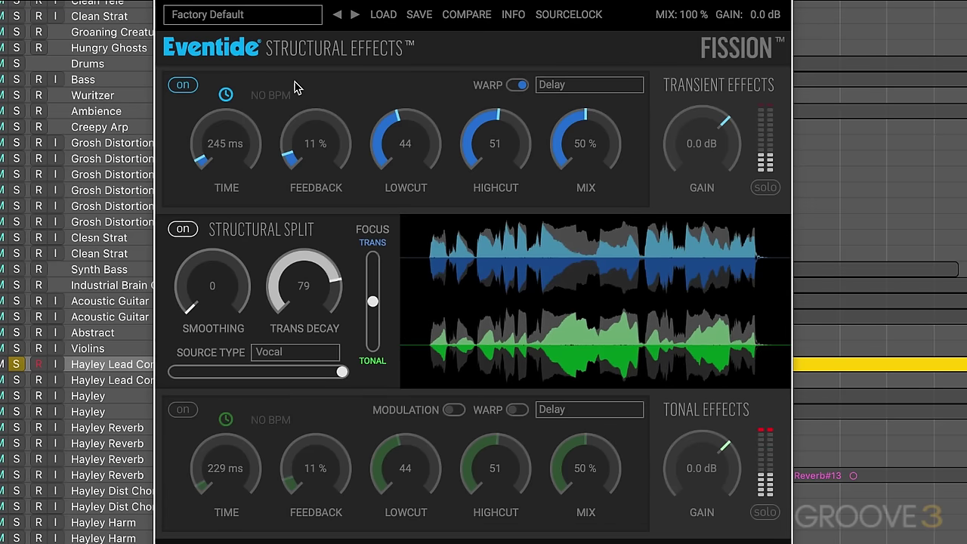
{"action": "left_click", "coordinate": [183, 410]}
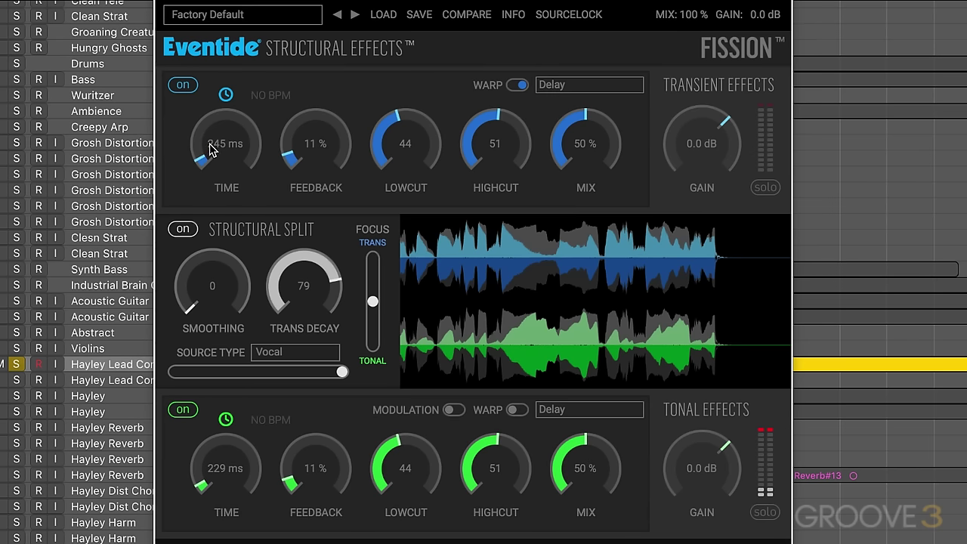
- Set the transient delay time to 185 ms, transient mix to 36% and tonal mix to 39%
{"action": "scroll", "coordinate": [210, 148], "scroll_direction": "down", "scroll_amount": 3}
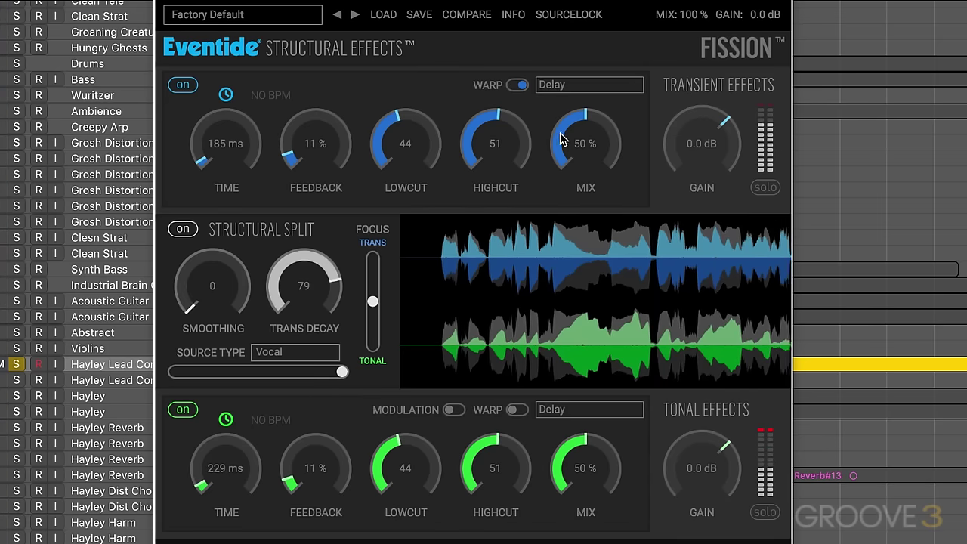
{"action": "scroll", "coordinate": [582, 151], "scroll_direction": "down", "scroll_amount": 3}
{"action": "scroll", "coordinate": [582, 151], "scroll_direction": "down", "scroll_amount": 1}
{"action": "scroll", "coordinate": [568, 466], "scroll_direction": "down", "scroll_amount": 3}
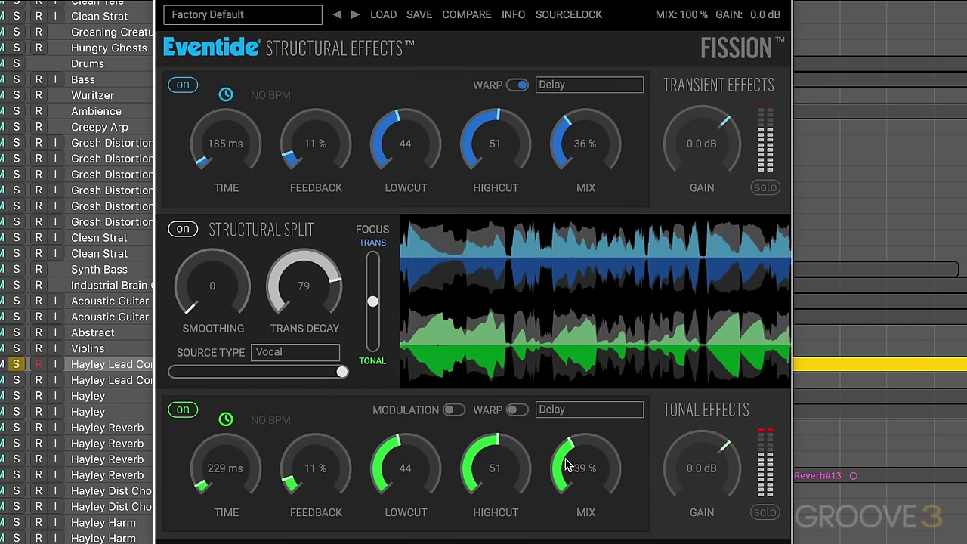
- Bypass the transient effects and raise the transient decay to 88
{"action": "left_click", "coordinate": [184, 86]}
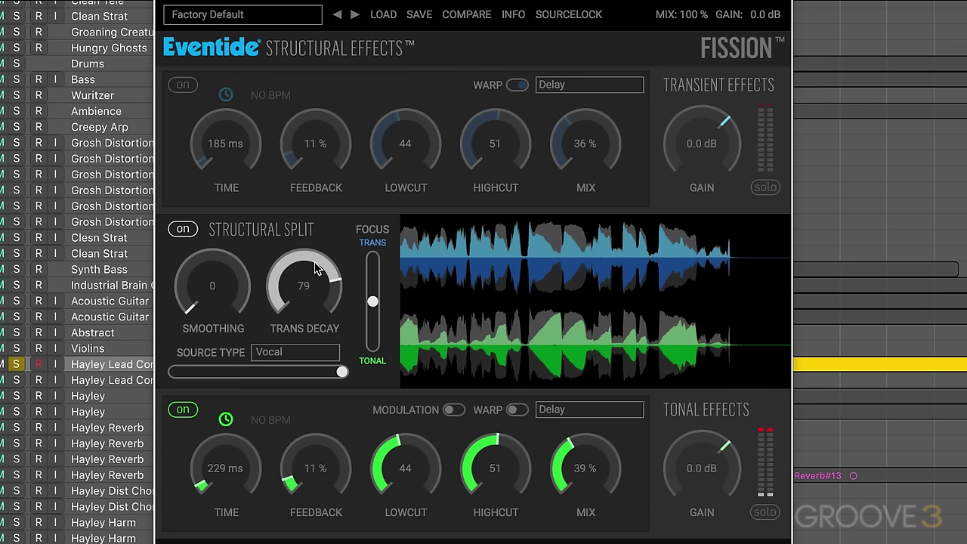
{"action": "left_click_drag", "start_coordinate": [254, 301], "coordinate": [238, 334]}
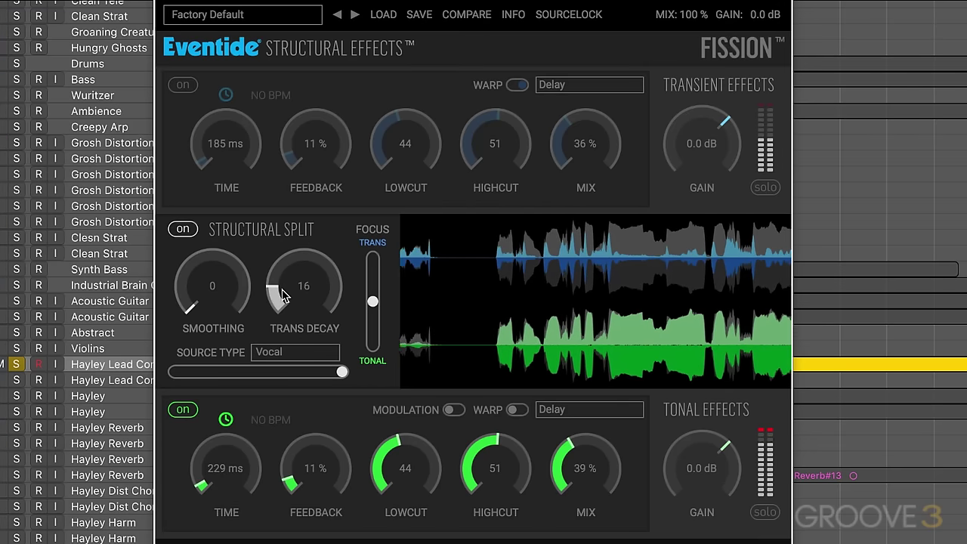
{"action": "left_click_drag", "start_coordinate": [277, 290], "coordinate": [299, 180]}
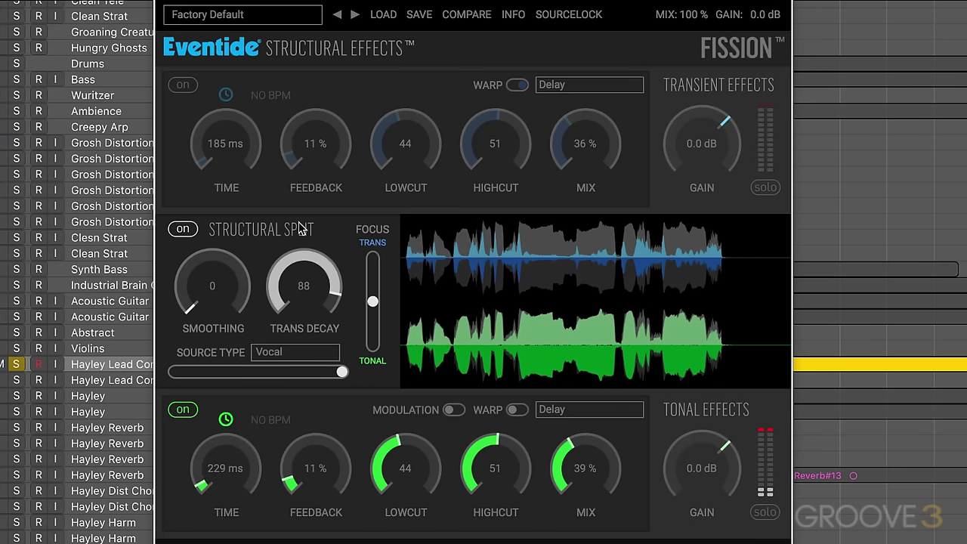